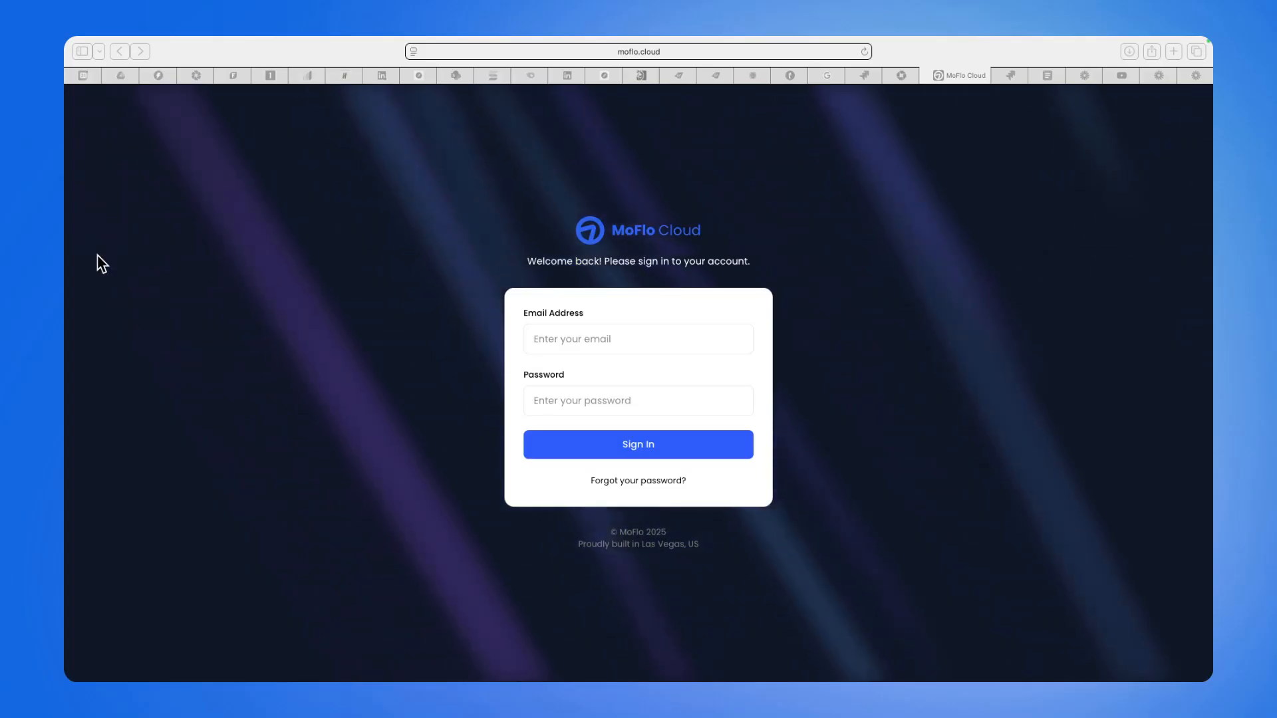
Sign in to MoFlo Cloud using the saved account e-mail and password.
click(554, 339)
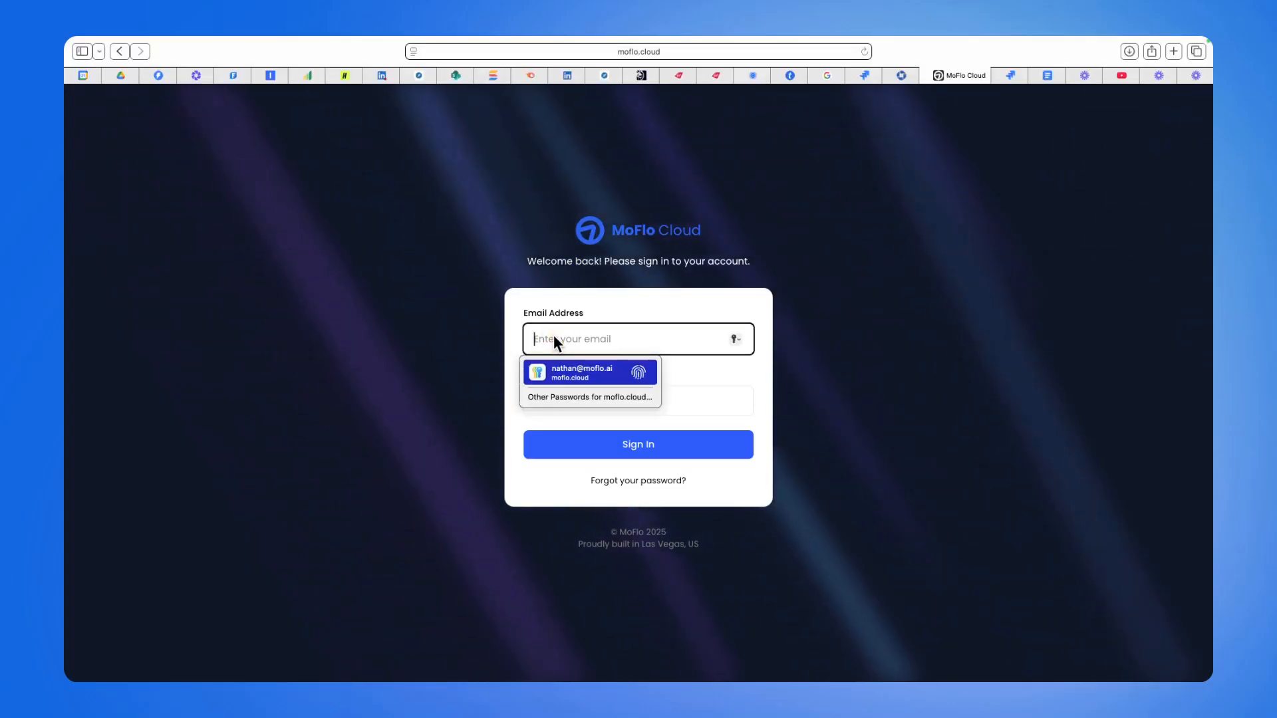
key(Return)
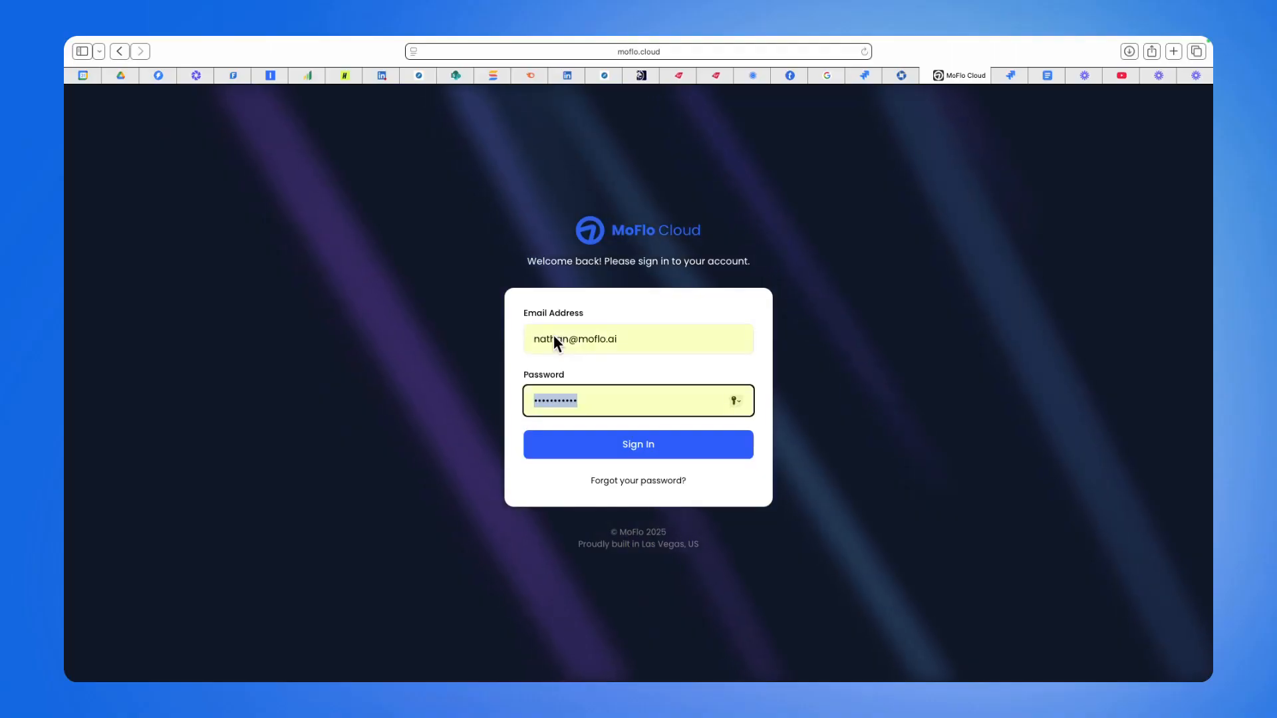
click(652, 449)
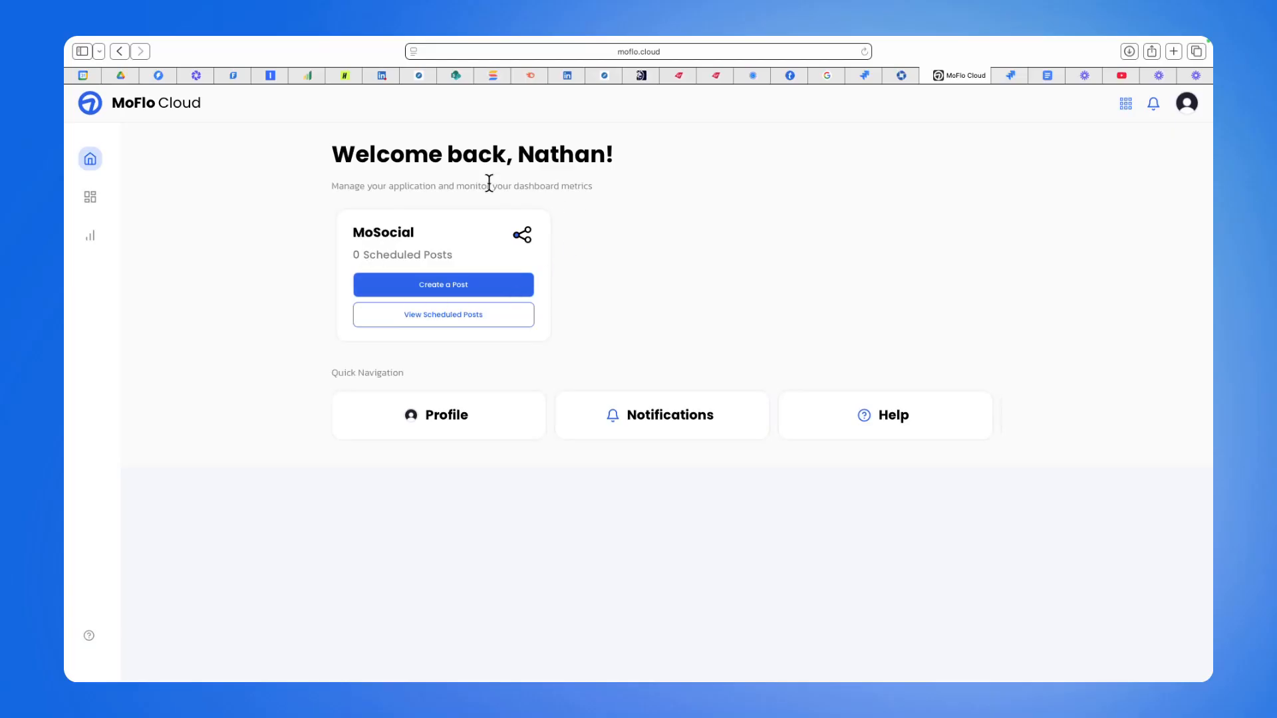
Start creating a new MoSocial post, keeping all four connected accounts selected for posting.
click(472, 291)
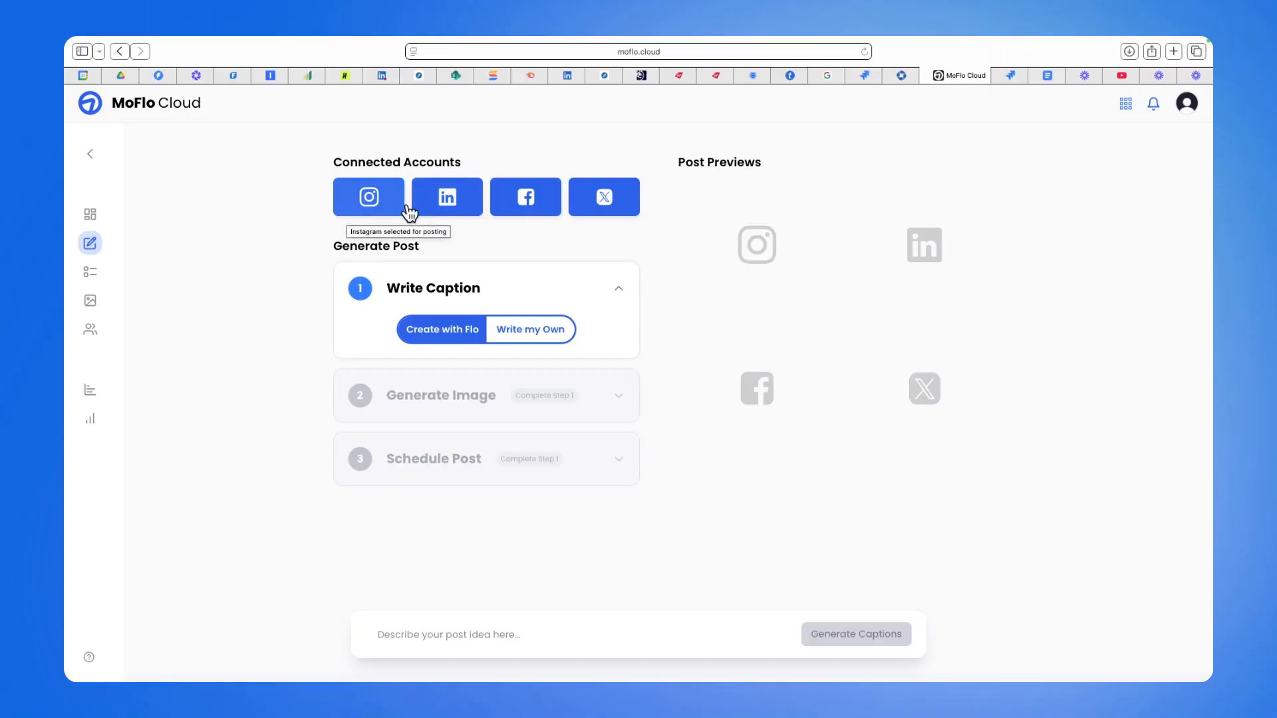
click(608, 202)
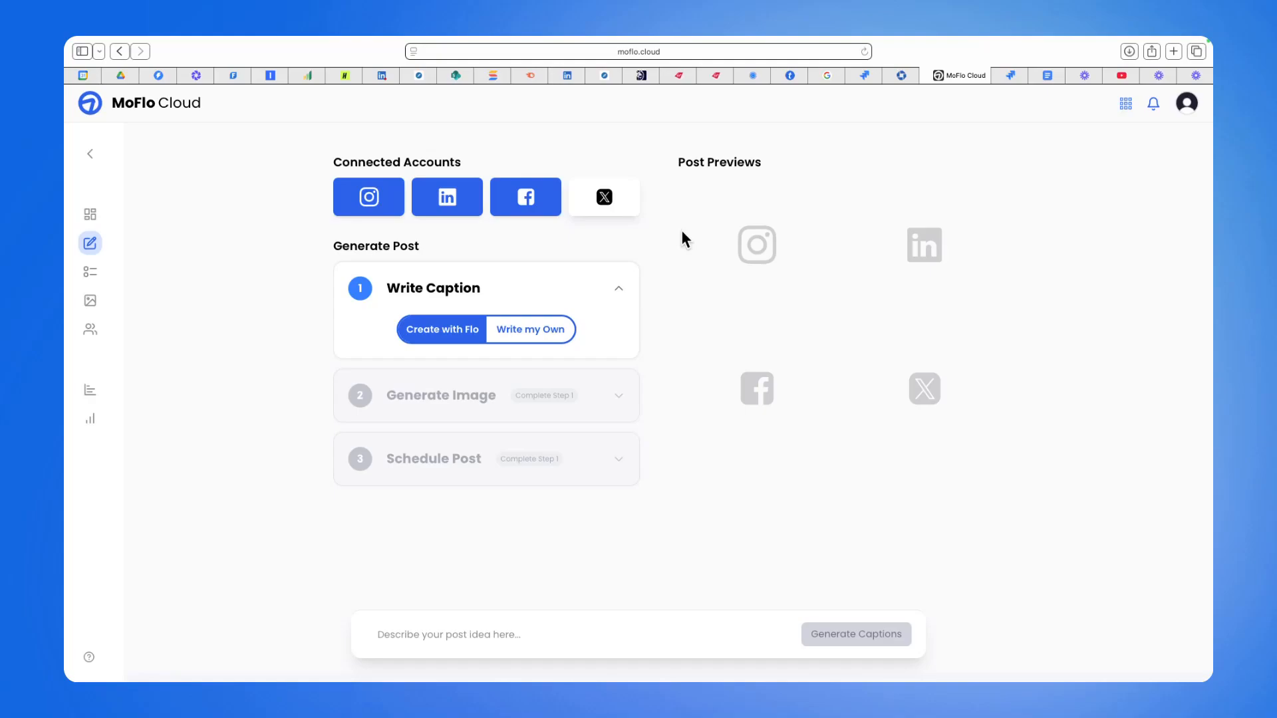
click(609, 198)
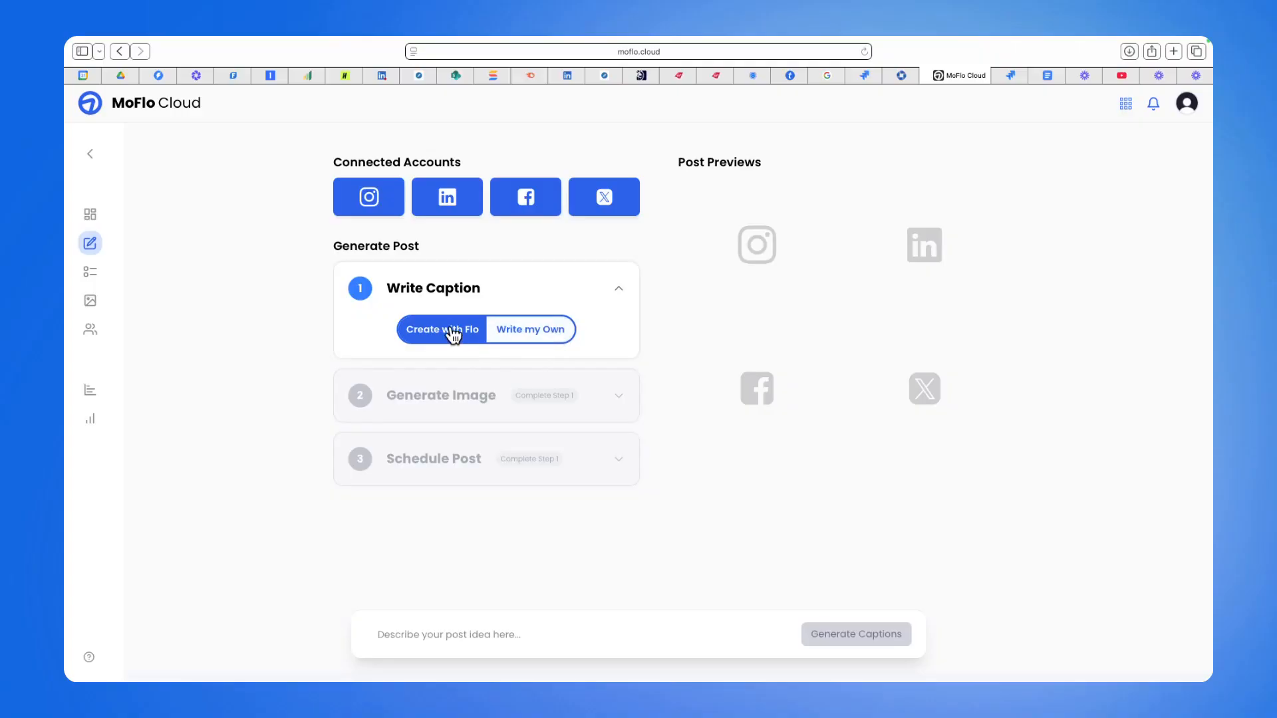
Generate Flo captions from the prompt 'Create a story about a customer who uses MoSocial for his bakery business and the impact that the solution has had'.
click(551, 331)
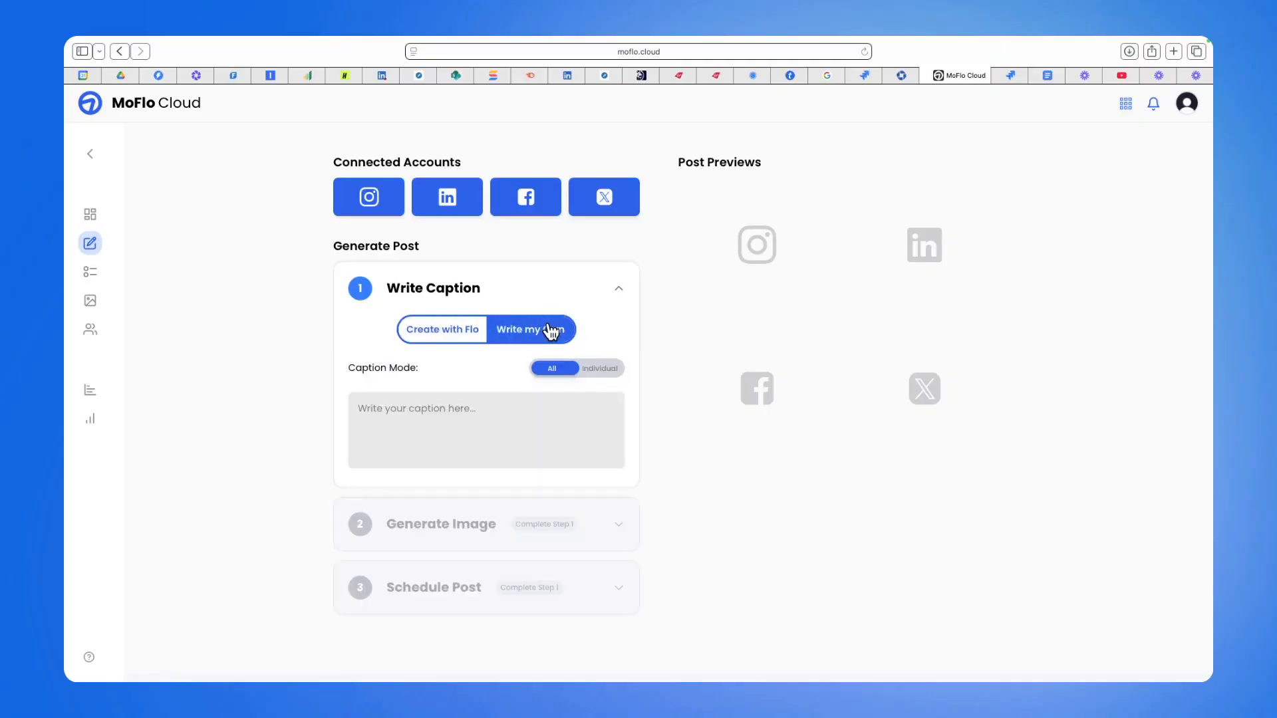
click(458, 331)
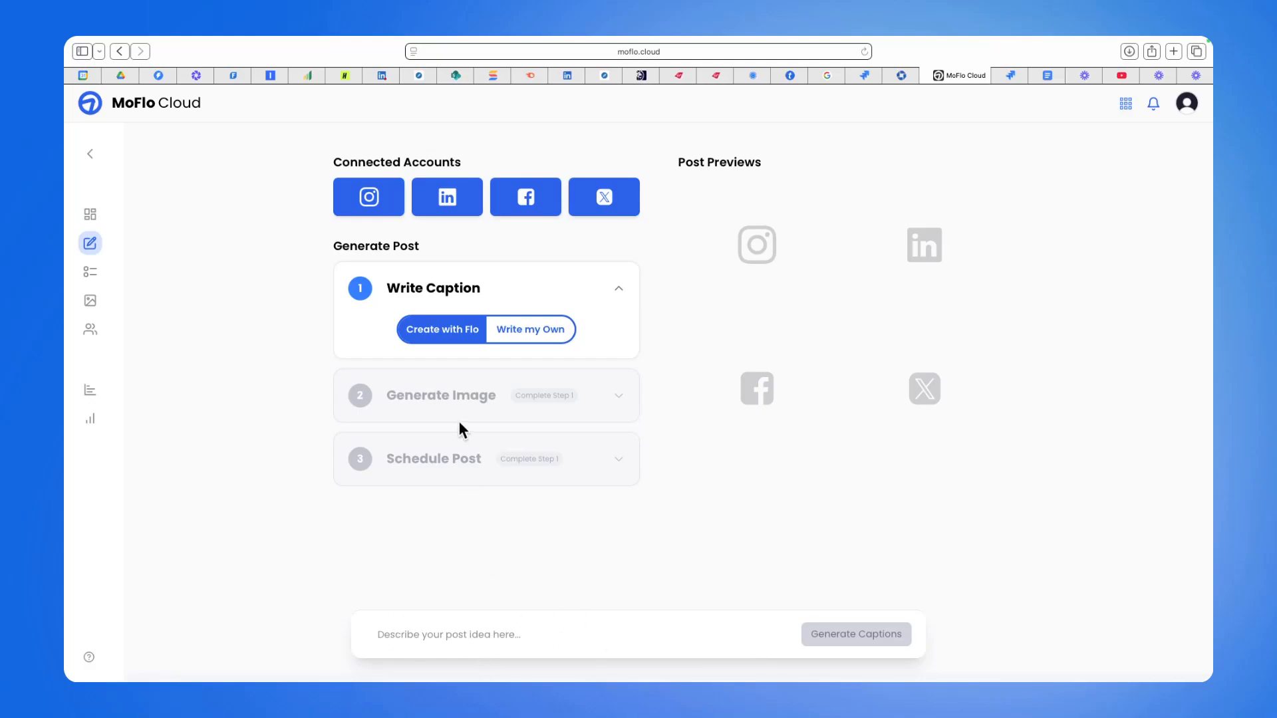
click(413, 635)
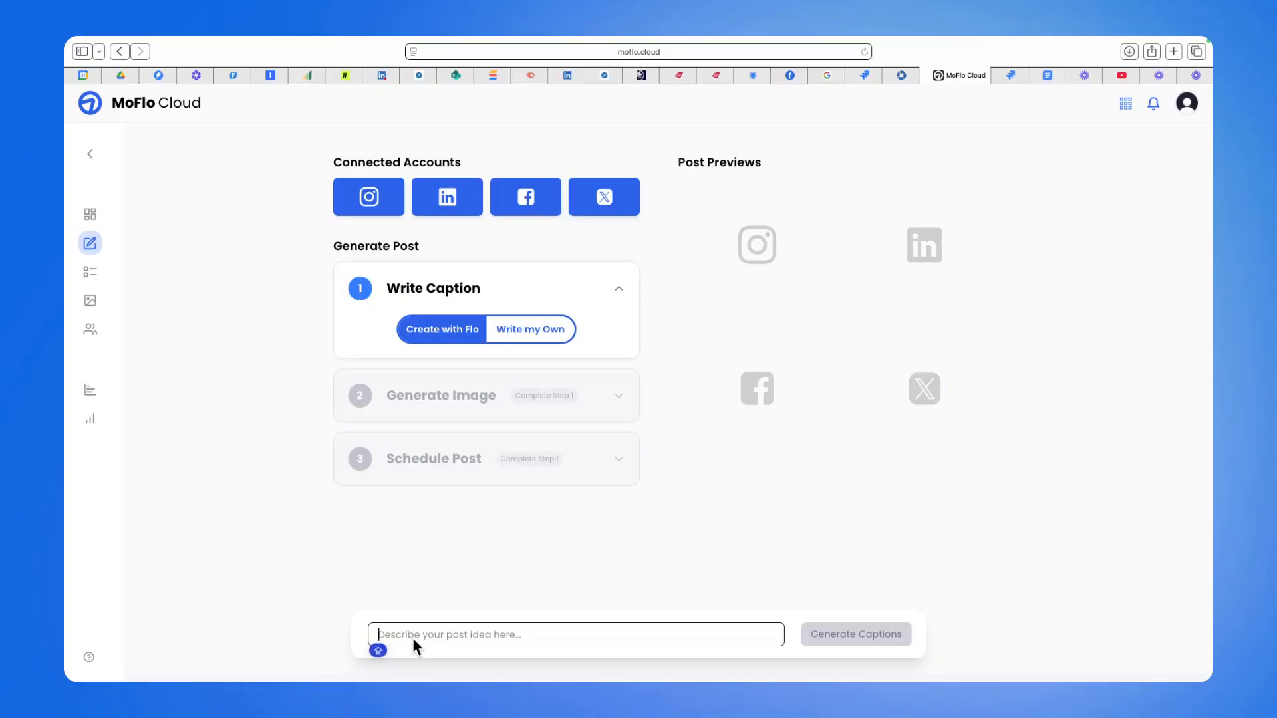
text(Create a story about)
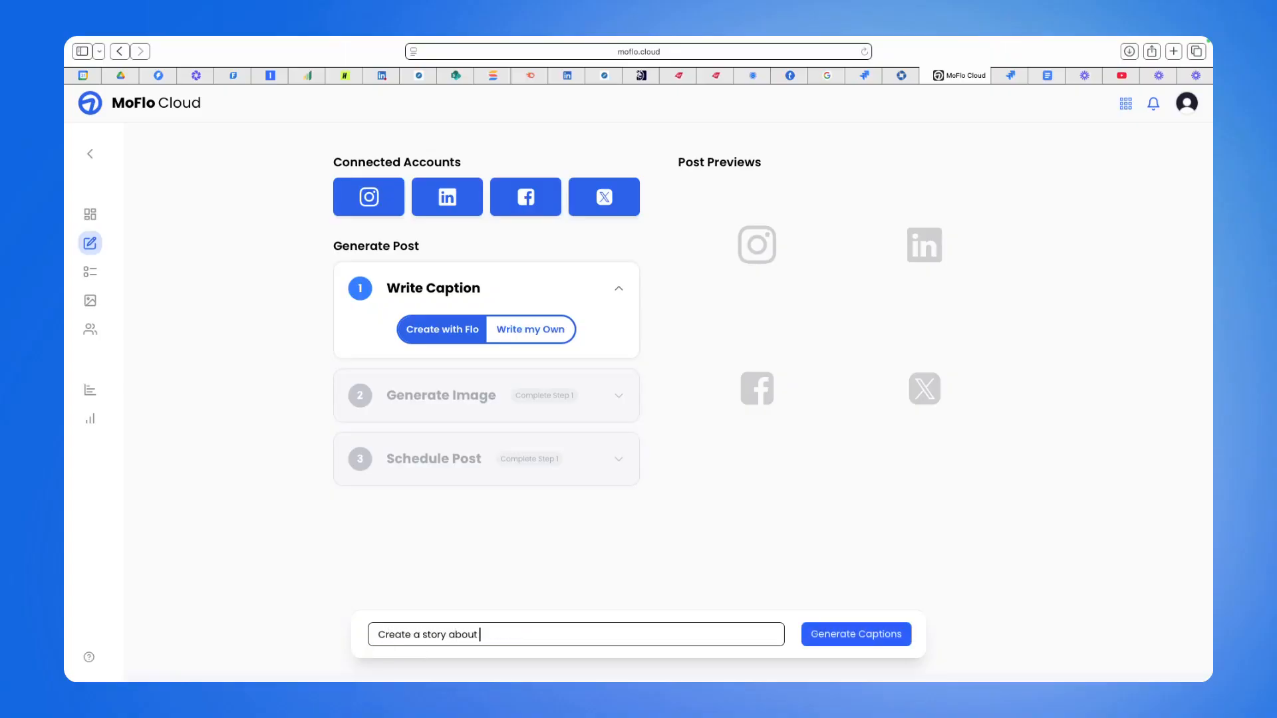
text( a customer who uses mOS)
key(BackSpace)
key(BackSpace)
key(BackSpace)
text(MoSocial to)
key(BackSpace)
key(BackSpace)
text(for)
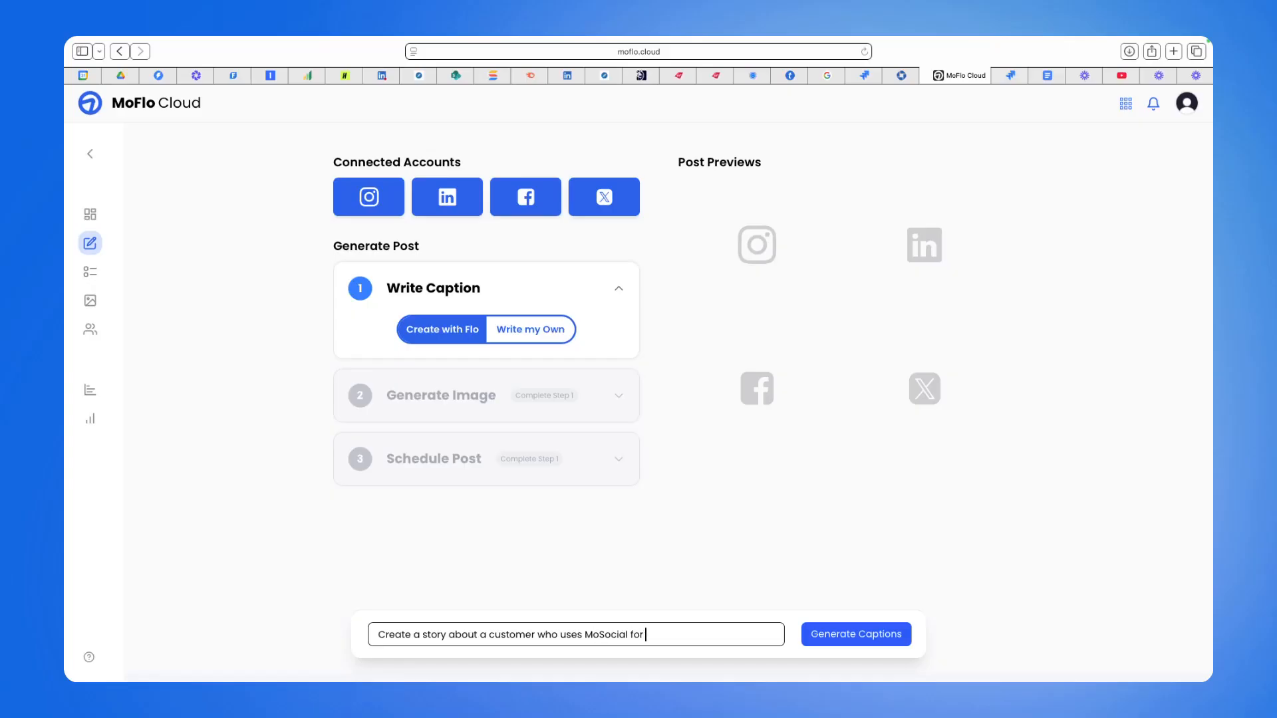
text( his baery business a)
click(678, 635)
key(BackSpace)
text(kery business and the)
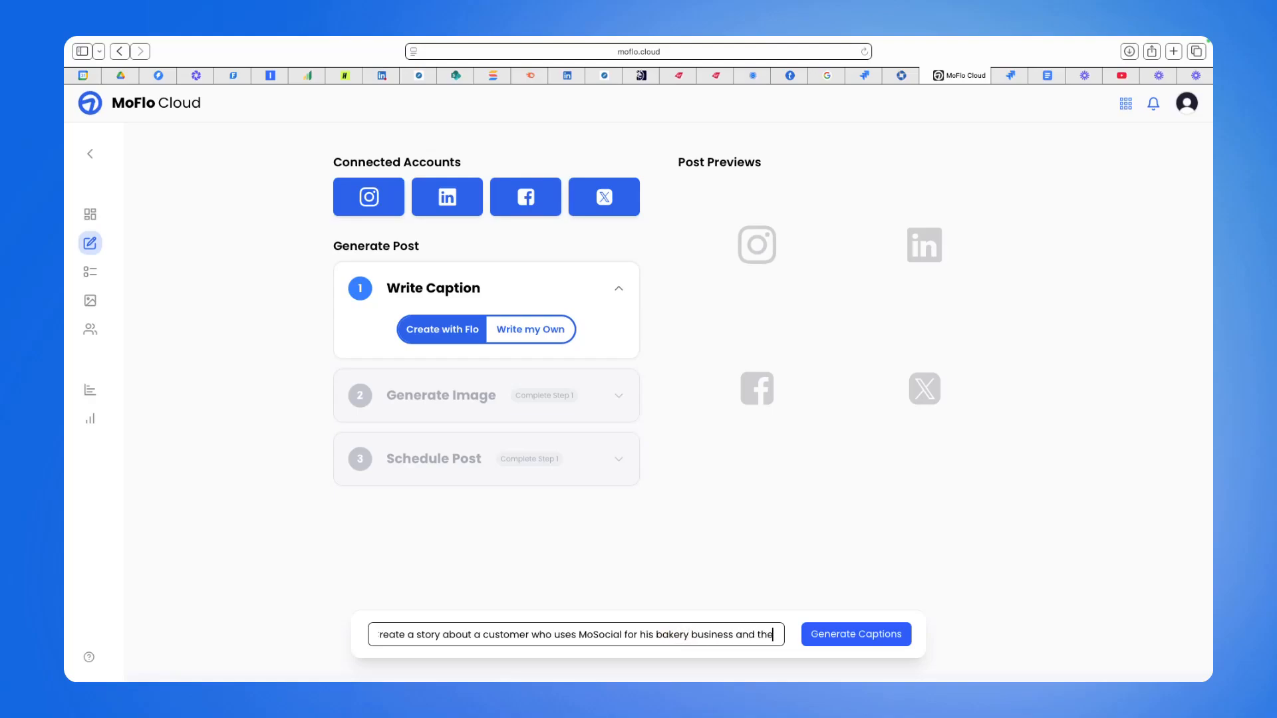
text( impact that)
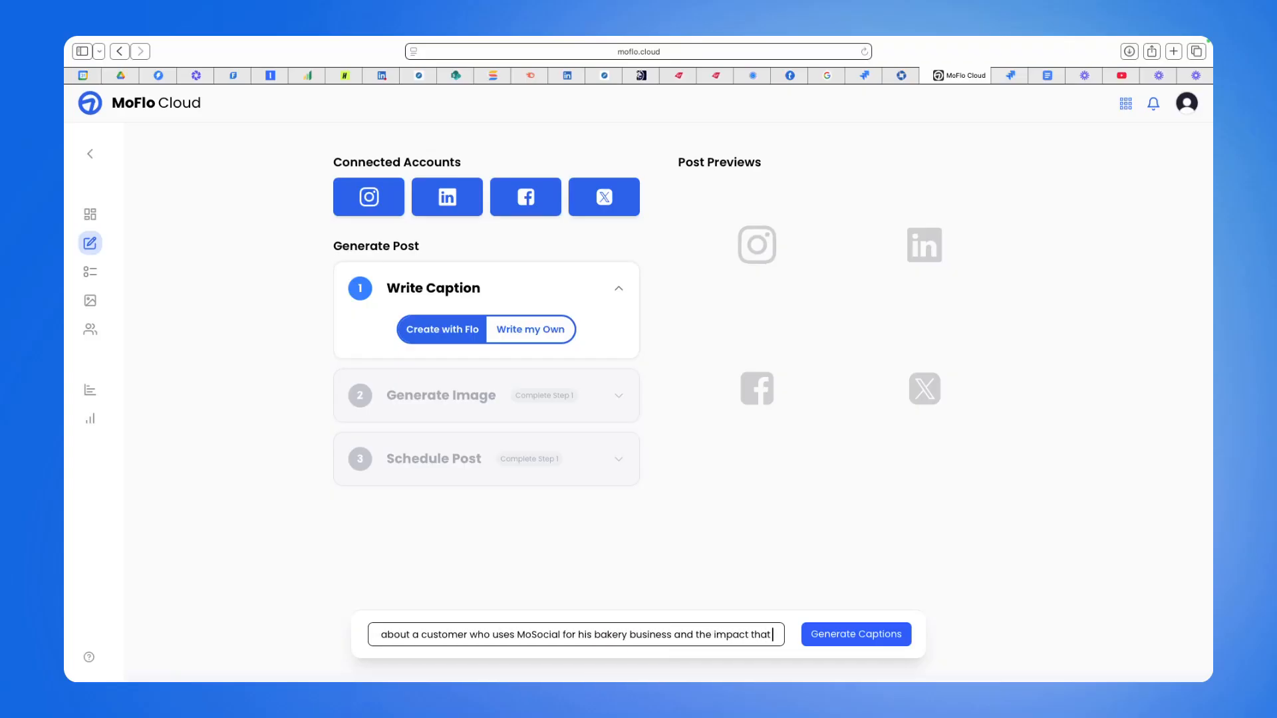
text( the solution ha)
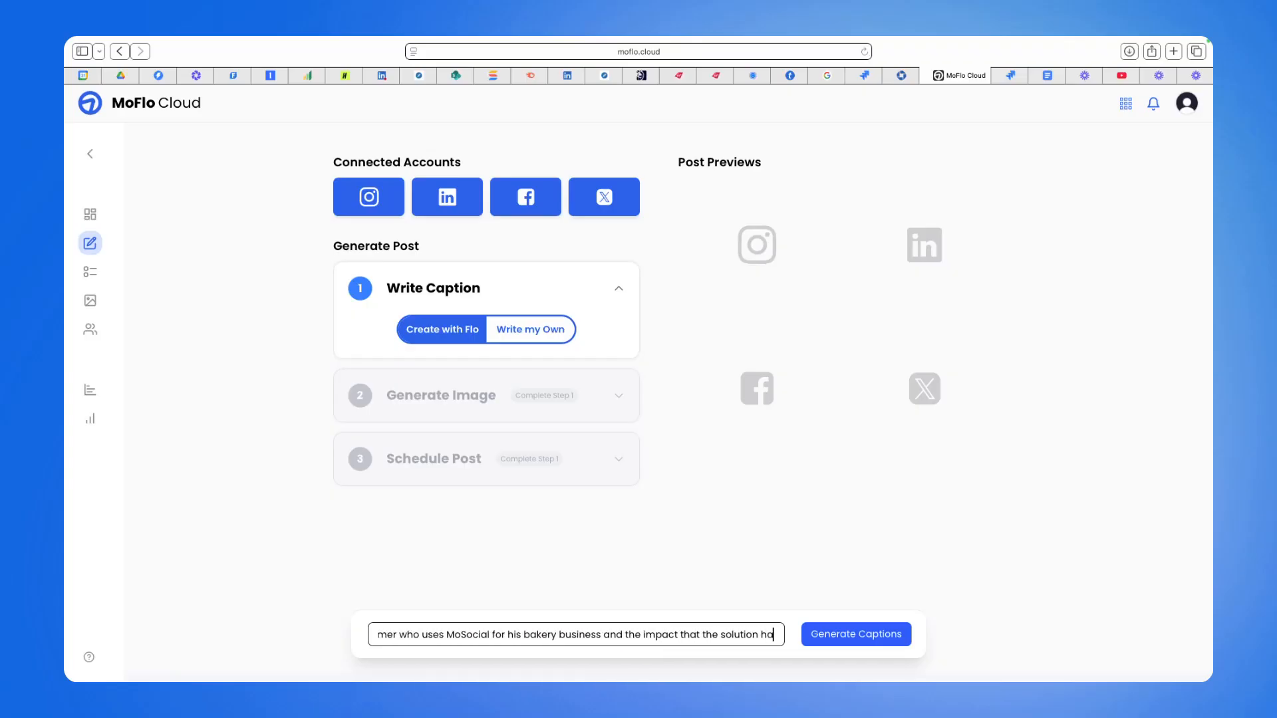
text(s had)
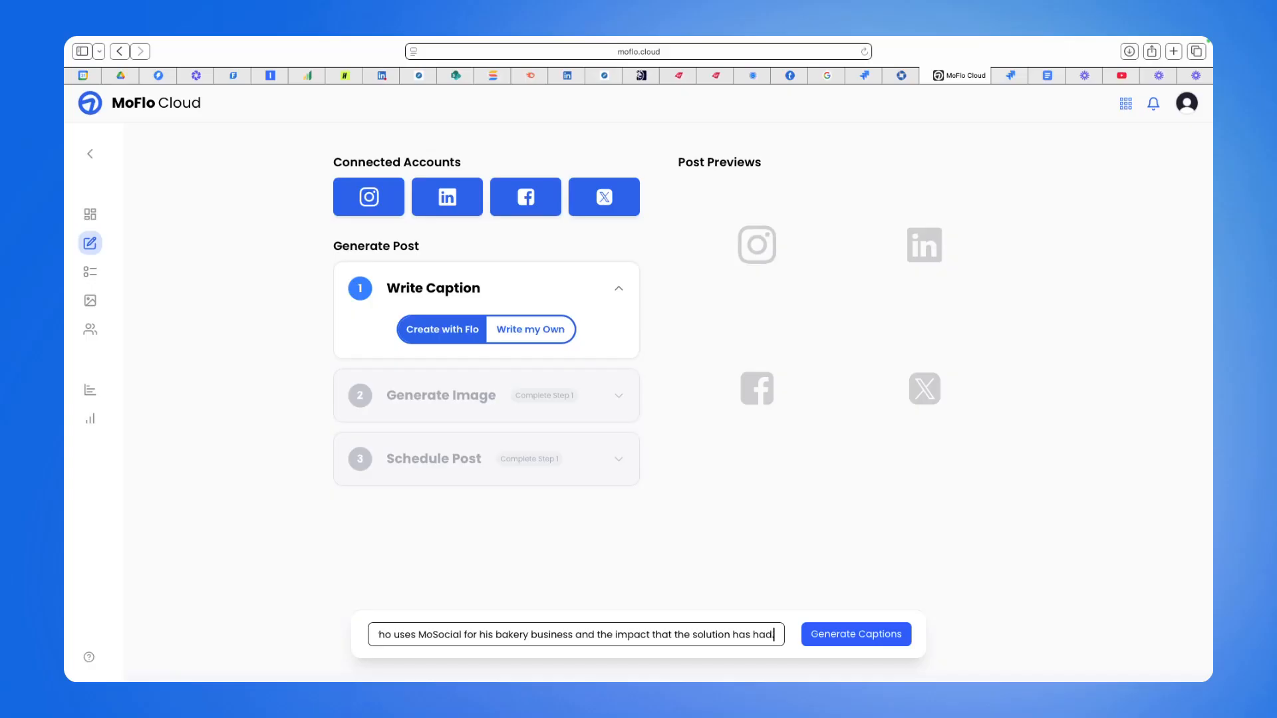
click(825, 634)
mouse_move(98, 258)
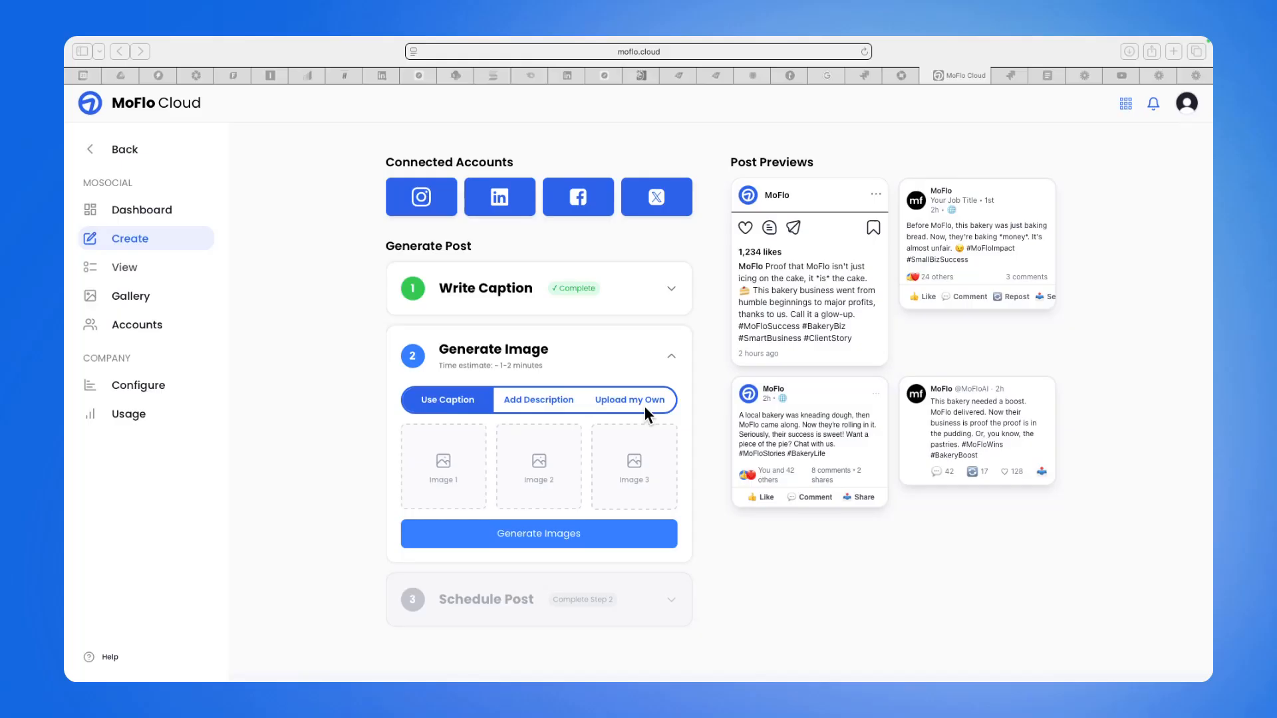
Generate images described as 'Create an image of a bakery business owner who is very happy, holding a loaf of bread and his cell phone showing an instagram post.'.
click(540, 397)
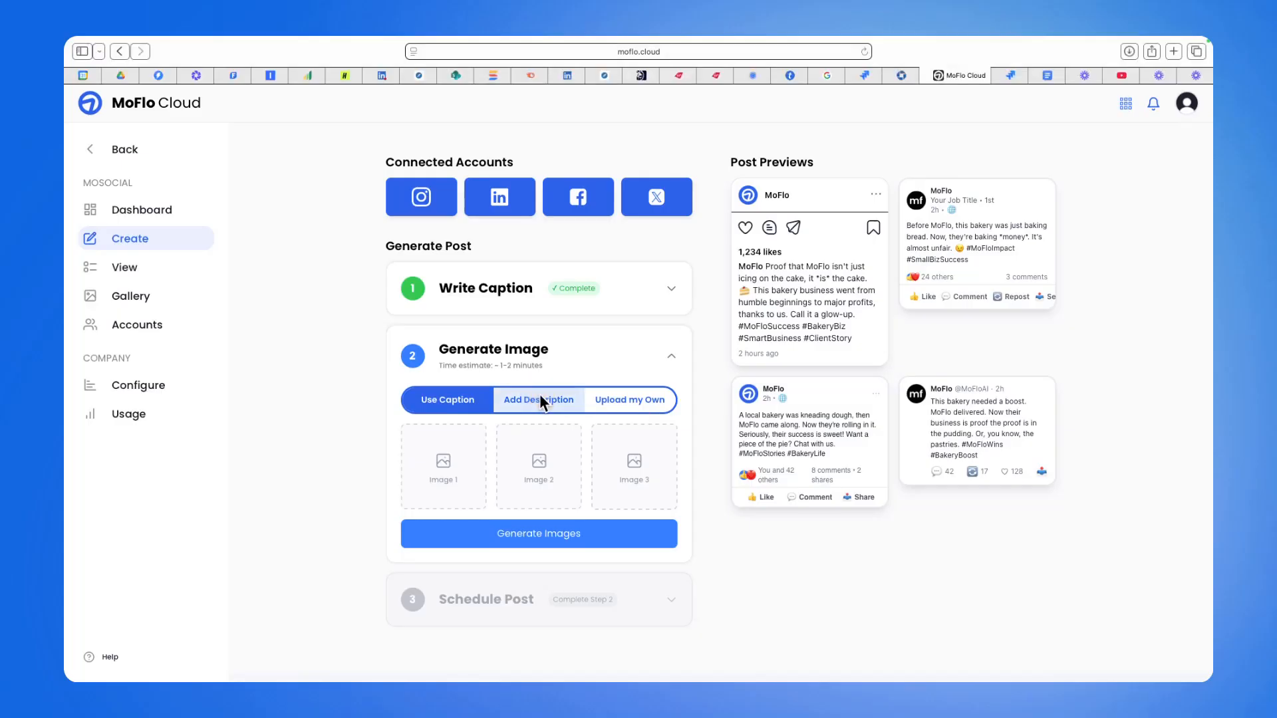
click(510, 402)
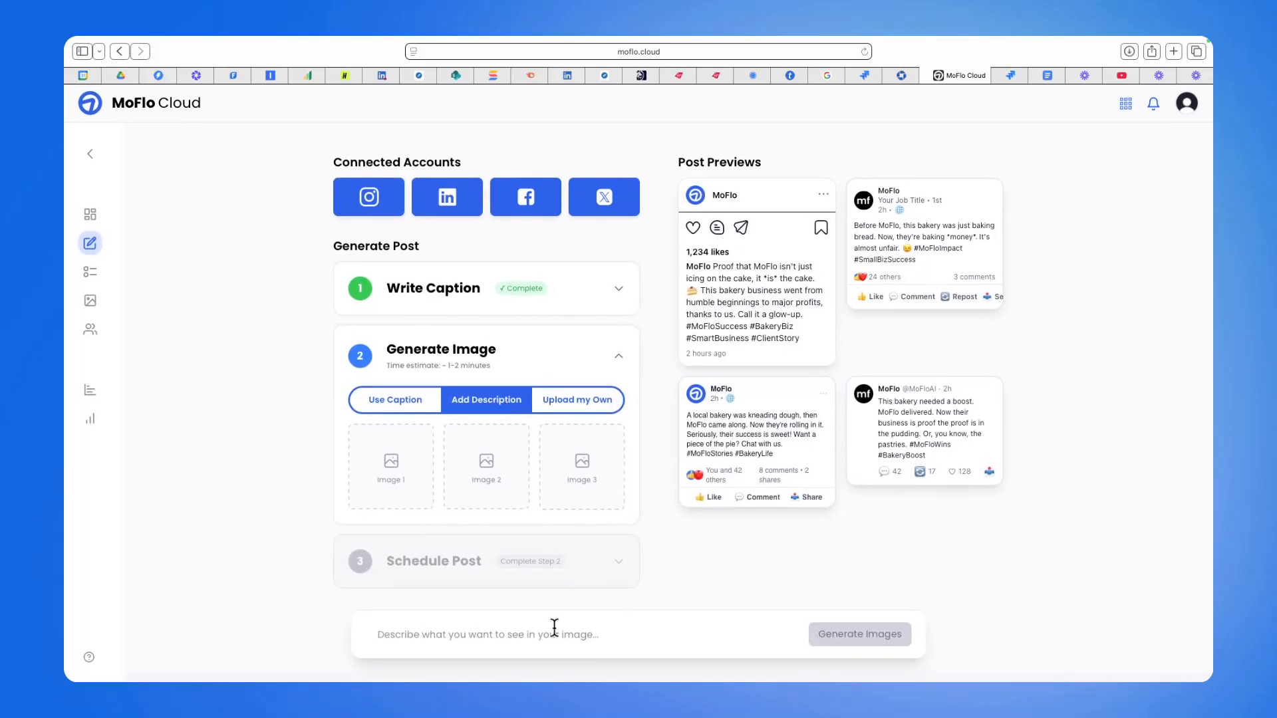
click(535, 635)
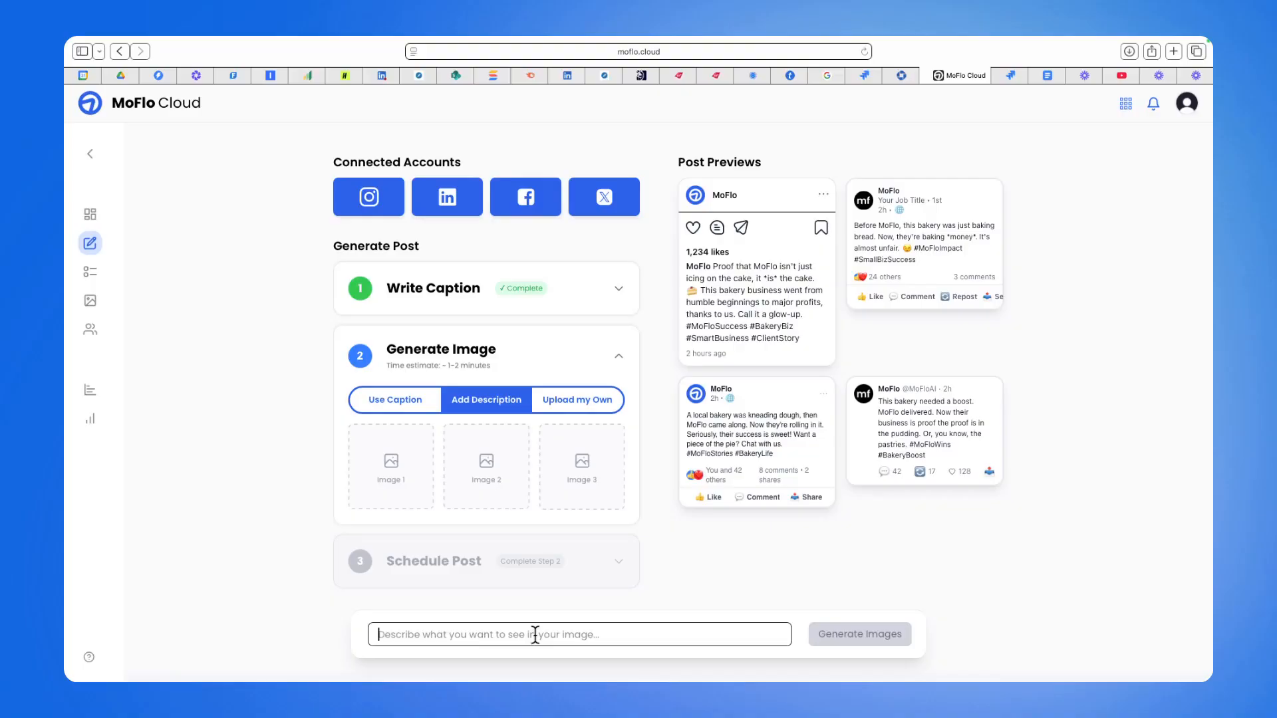
text(Create an)
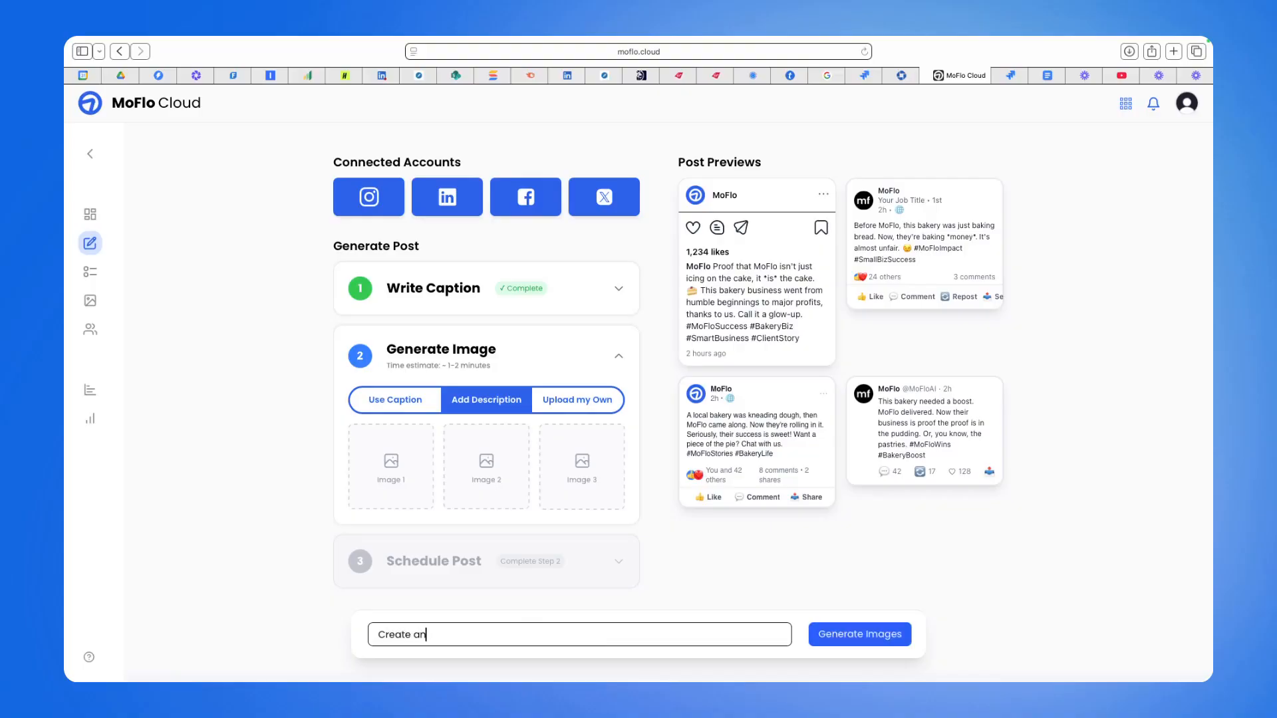
text( image of )
text(a bakery)
text( busine)
text(ss owner who )
text(is very happy)
text(, holding a )
text(loaf of brea)
text(d and his)
text( cell phone sh)
text(owing an ins)
text(tagram post)
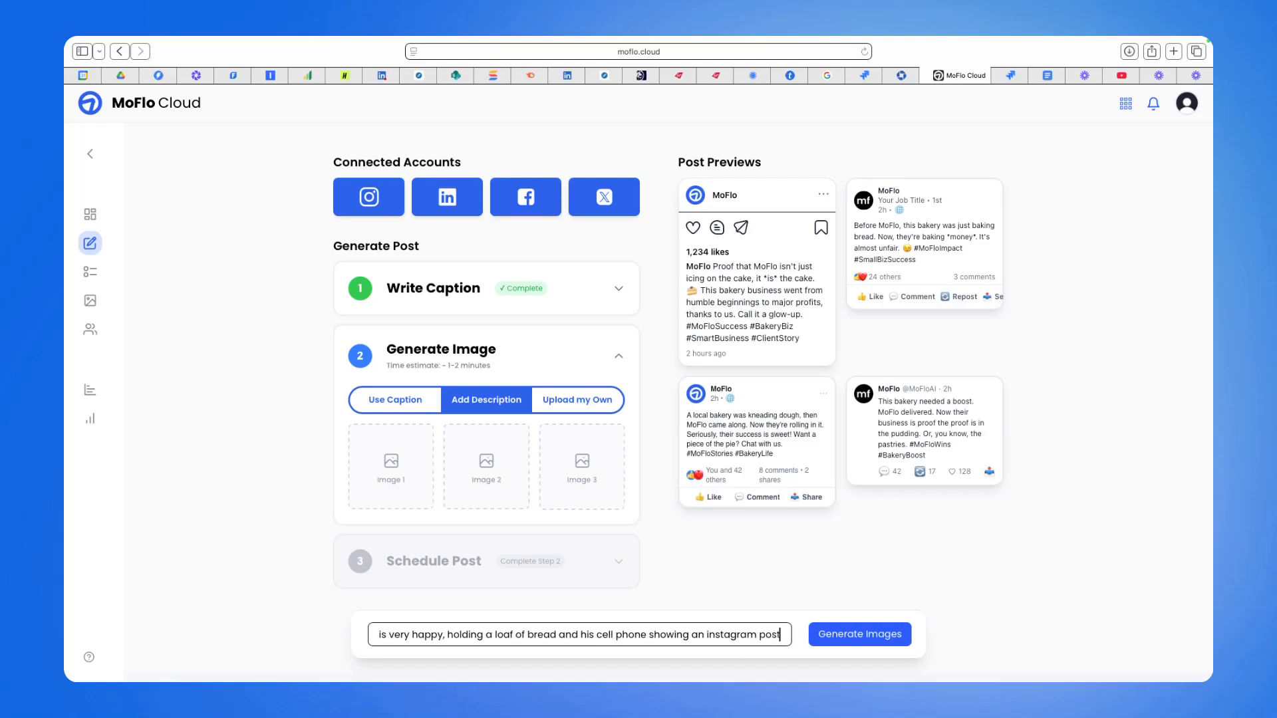
text(.)
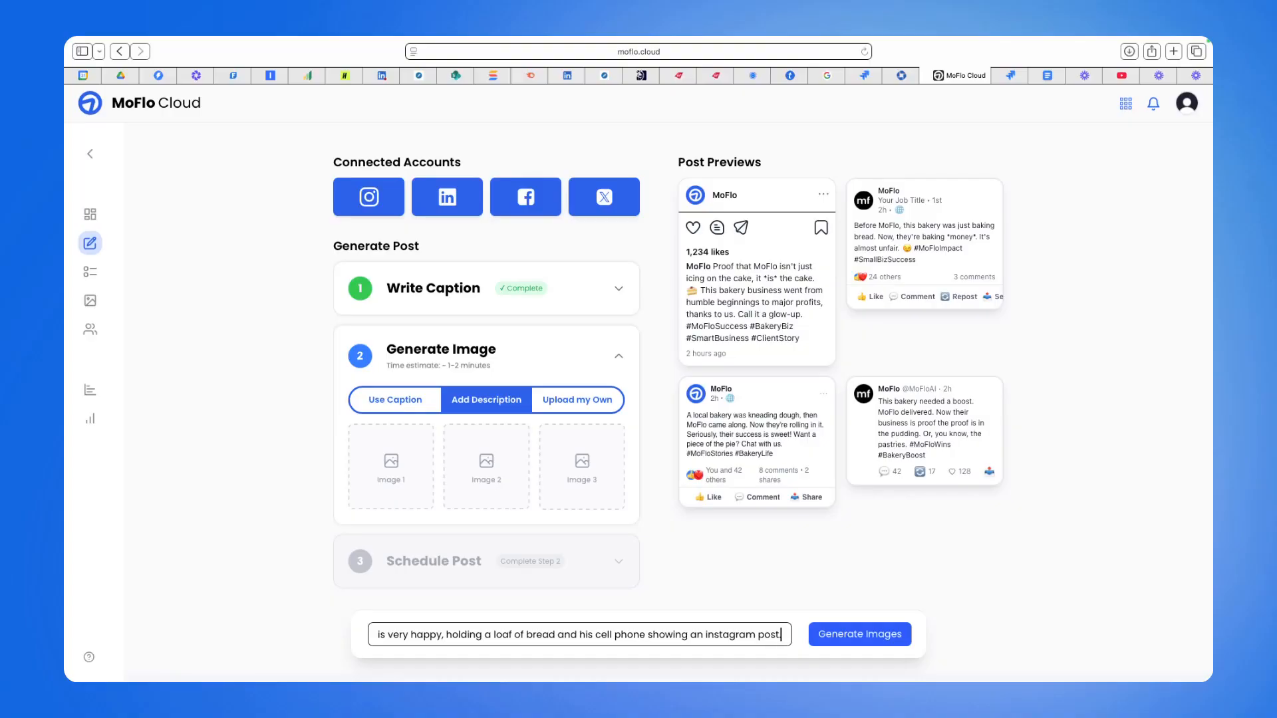
click(823, 637)
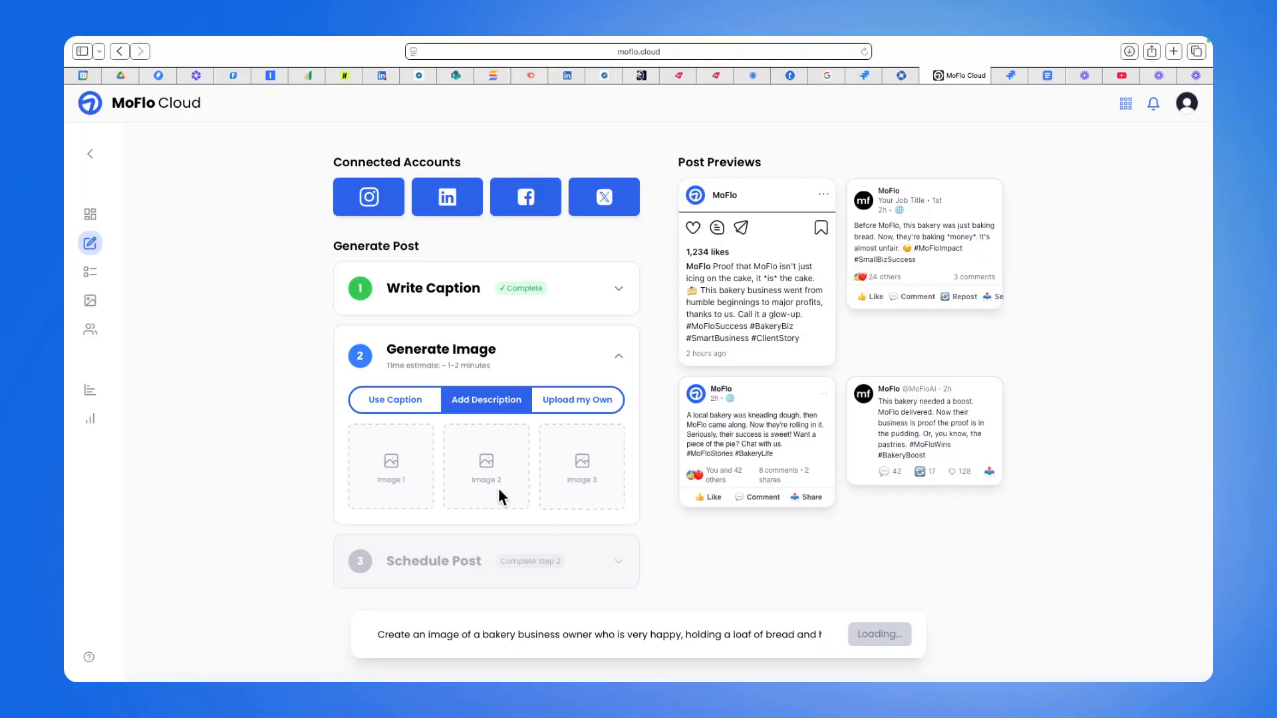
mouse_move(98, 243)
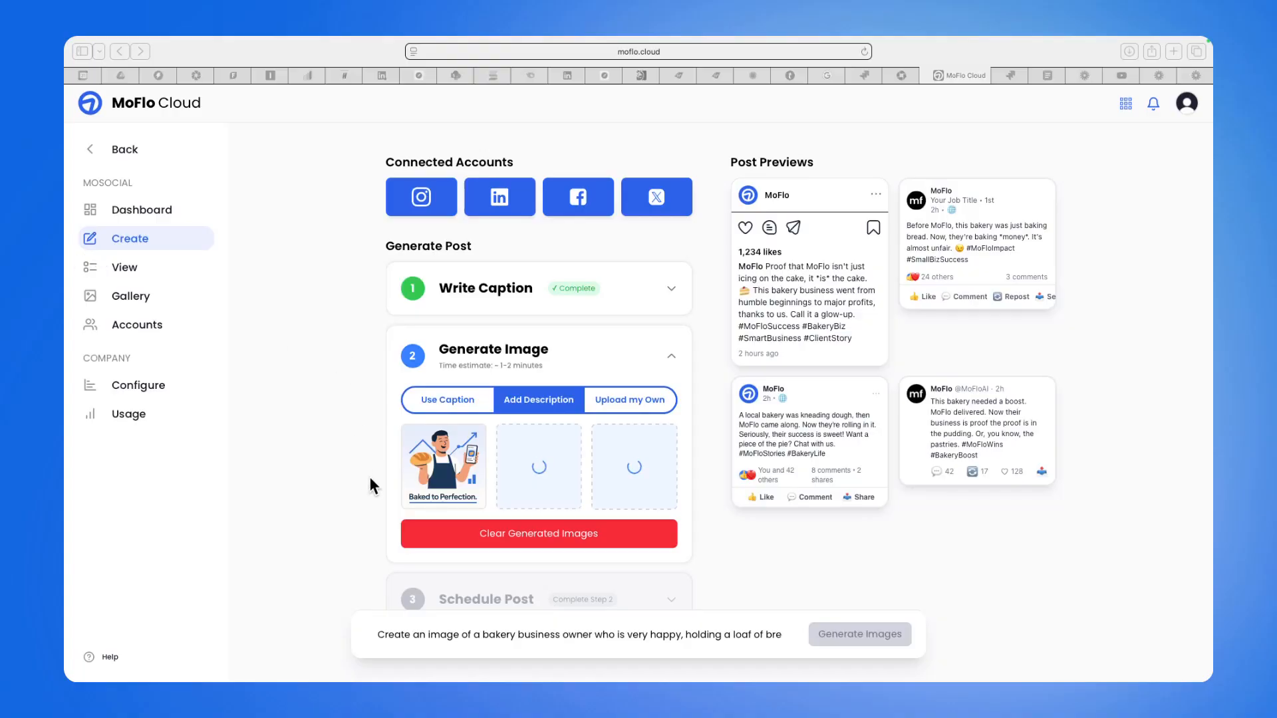
Compare the generated images in the post previews and select the 'Baked to Perfection.' image for the post.
click(432, 466)
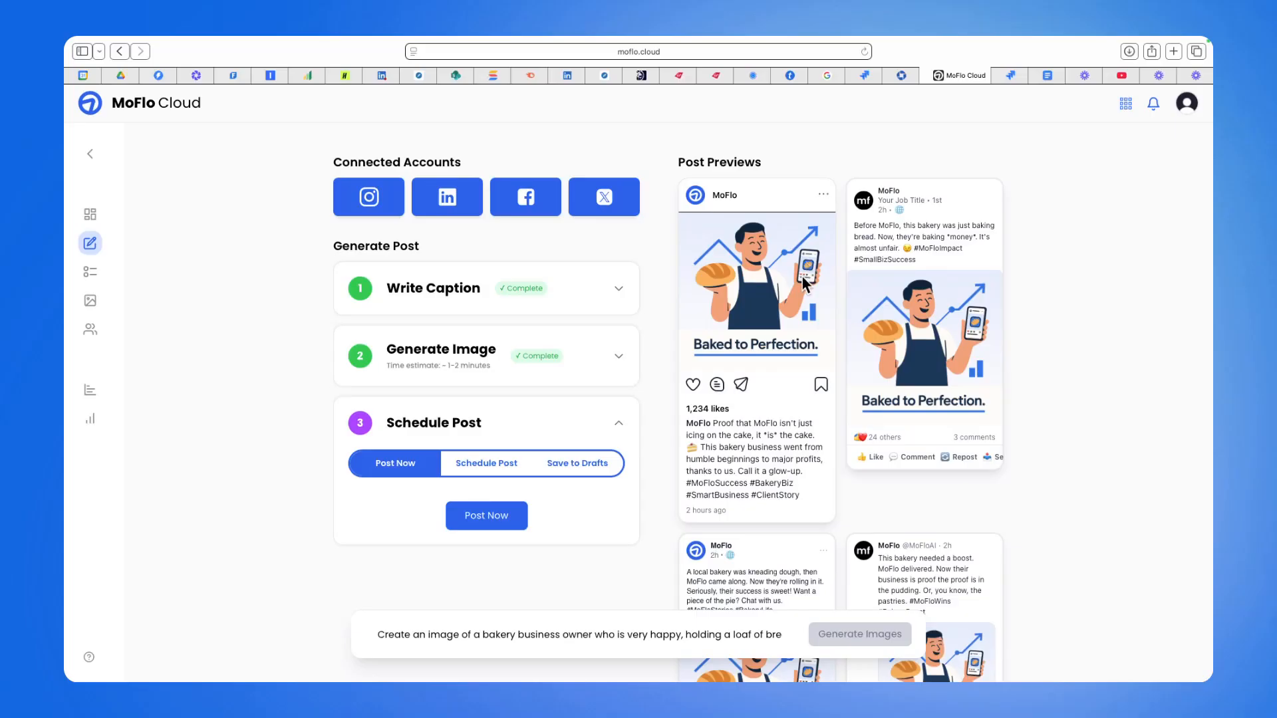
click(618, 357)
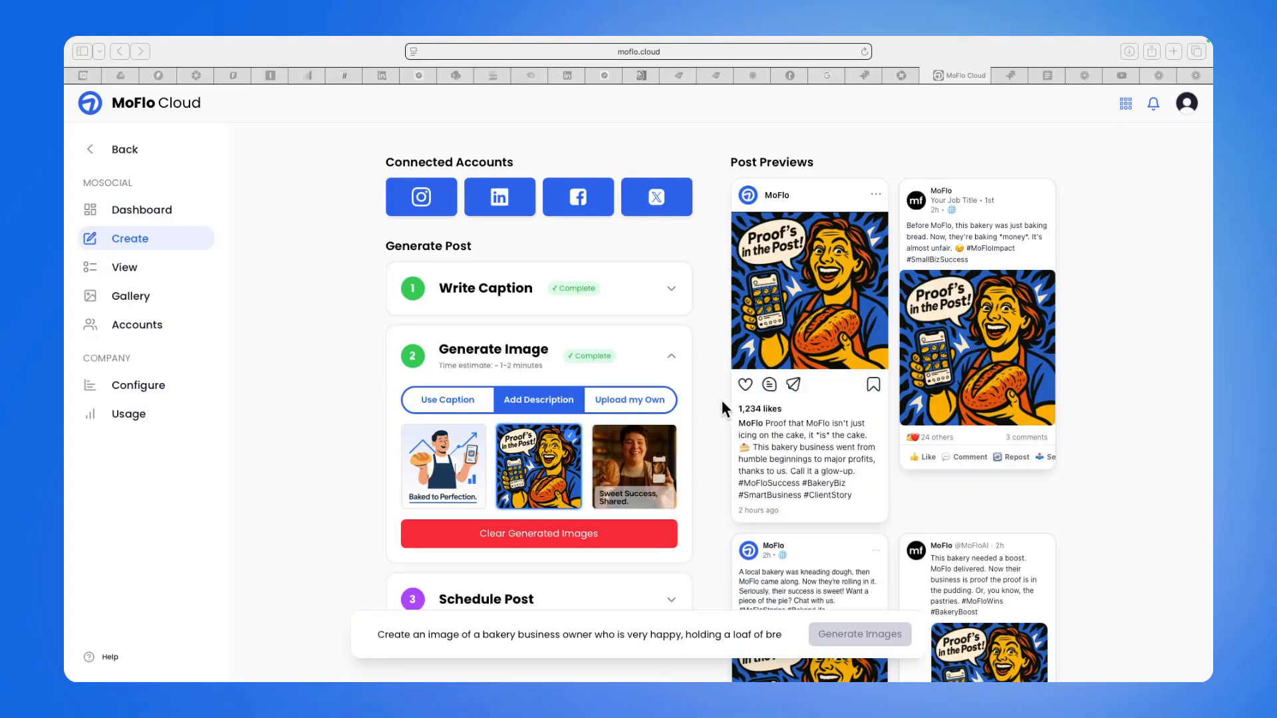
click(640, 461)
click(640, 465)
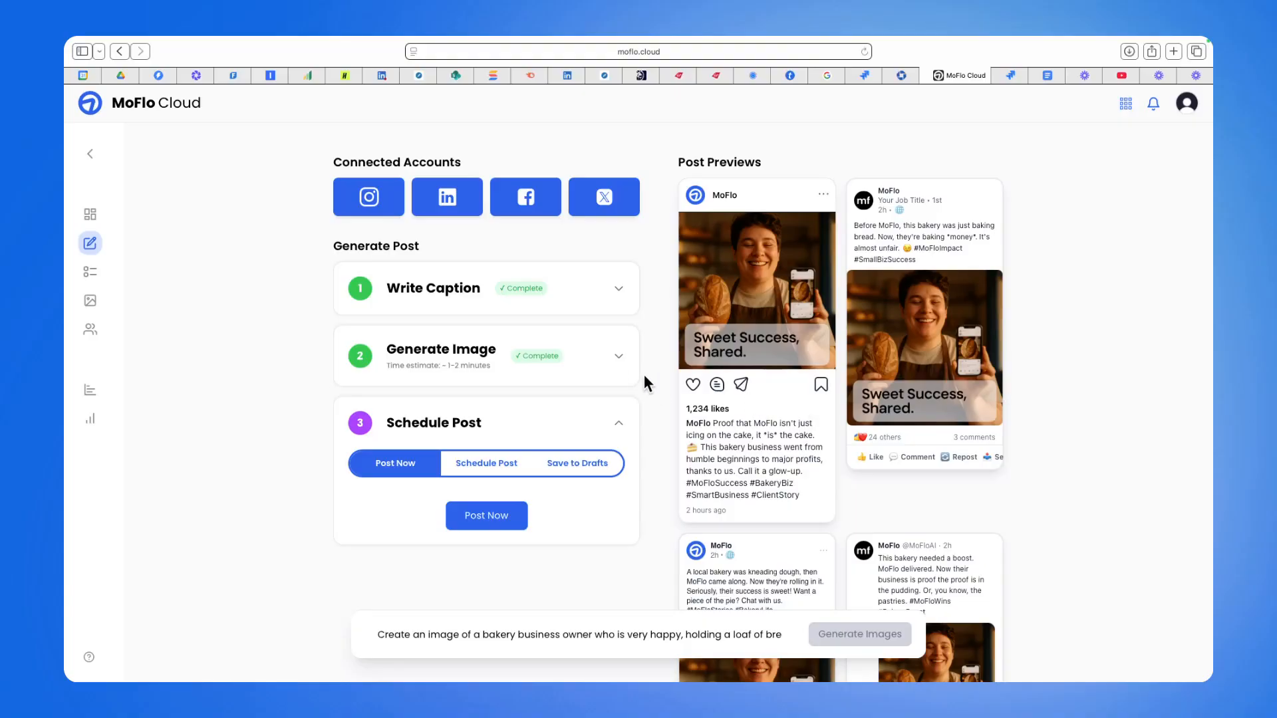
click(617, 353)
click(386, 476)
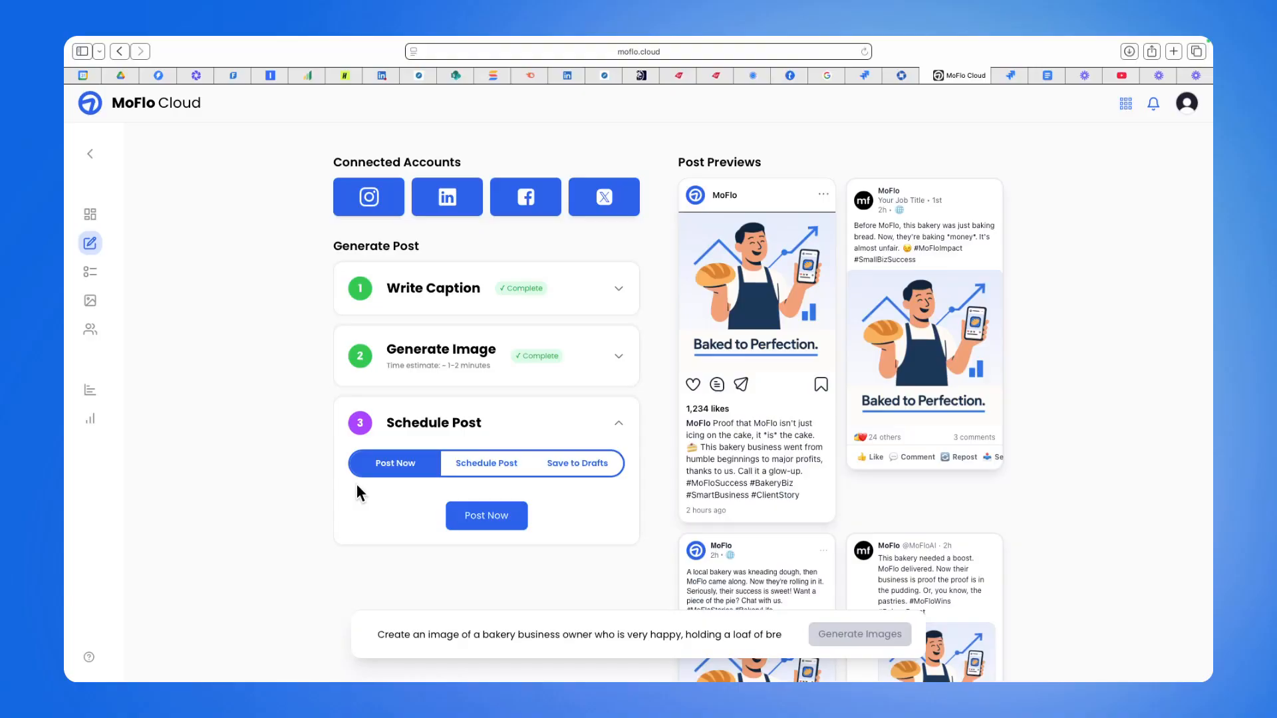
Save the post to drafts and filter the posts list to show drafts.
click(577, 473)
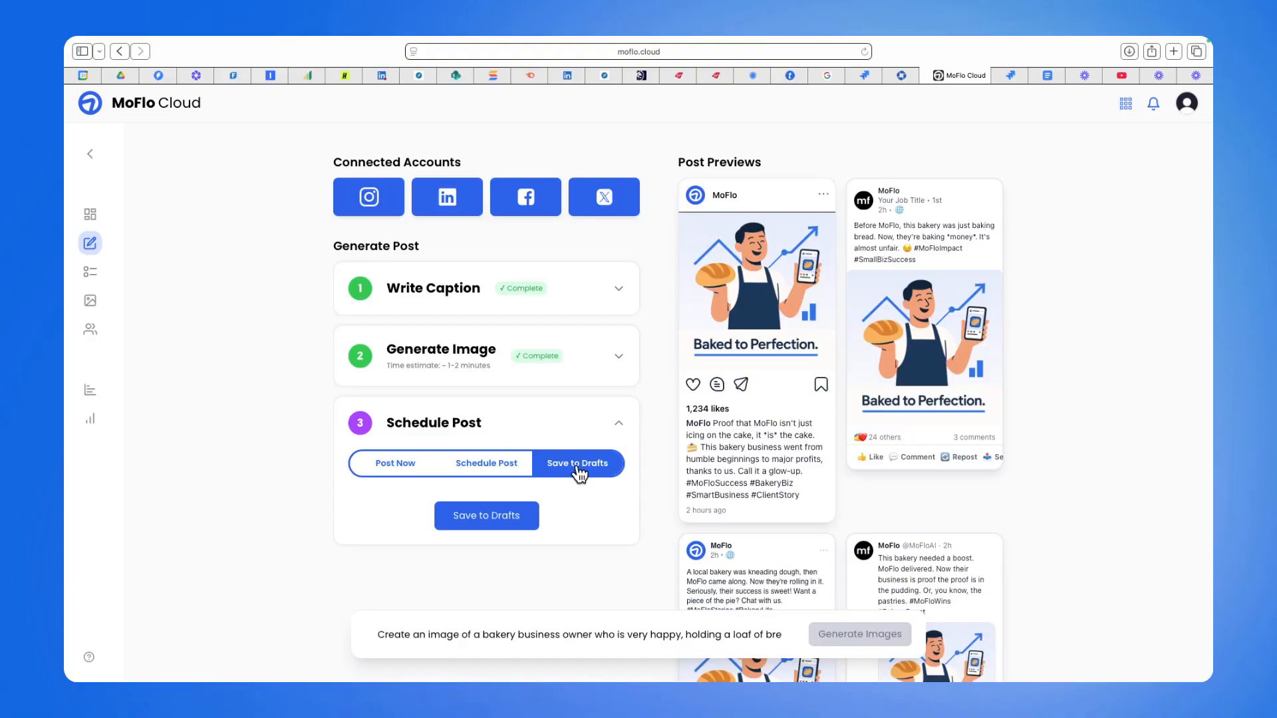
click(489, 516)
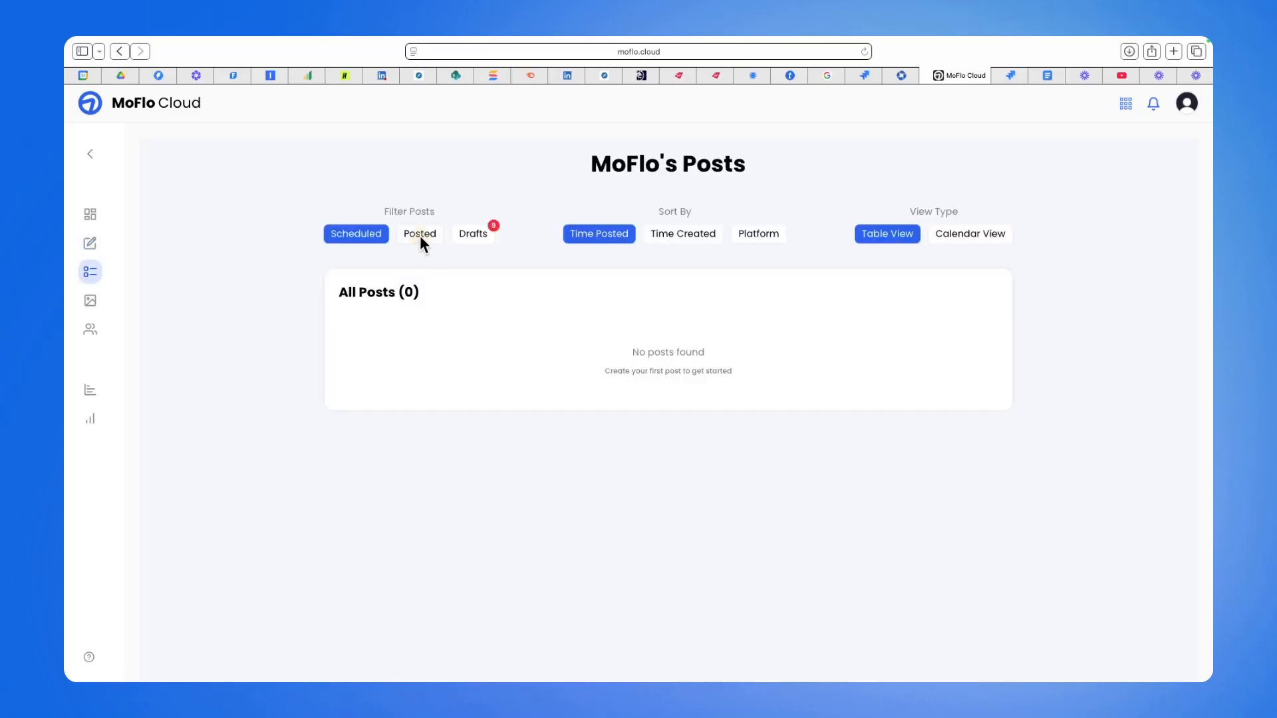
click(420, 236)
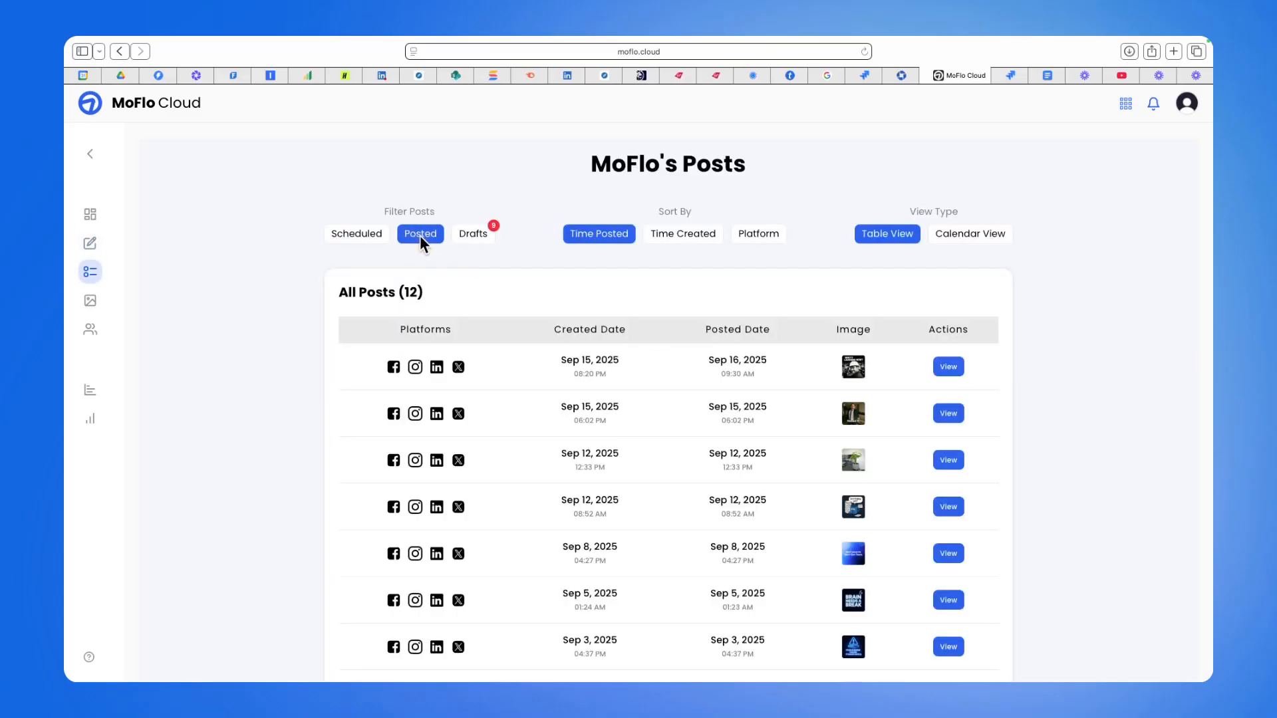
click(473, 234)
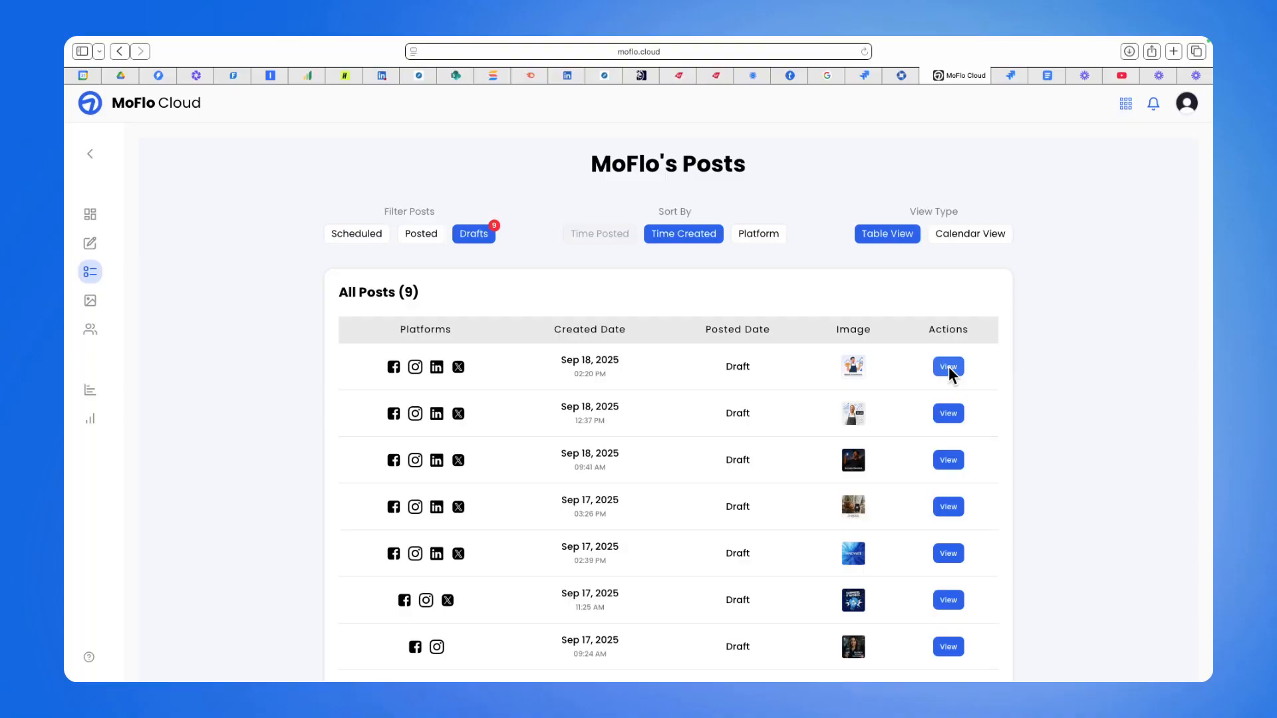
Open the image gallery and scroll through the generated images.
mouse_move(109, 244)
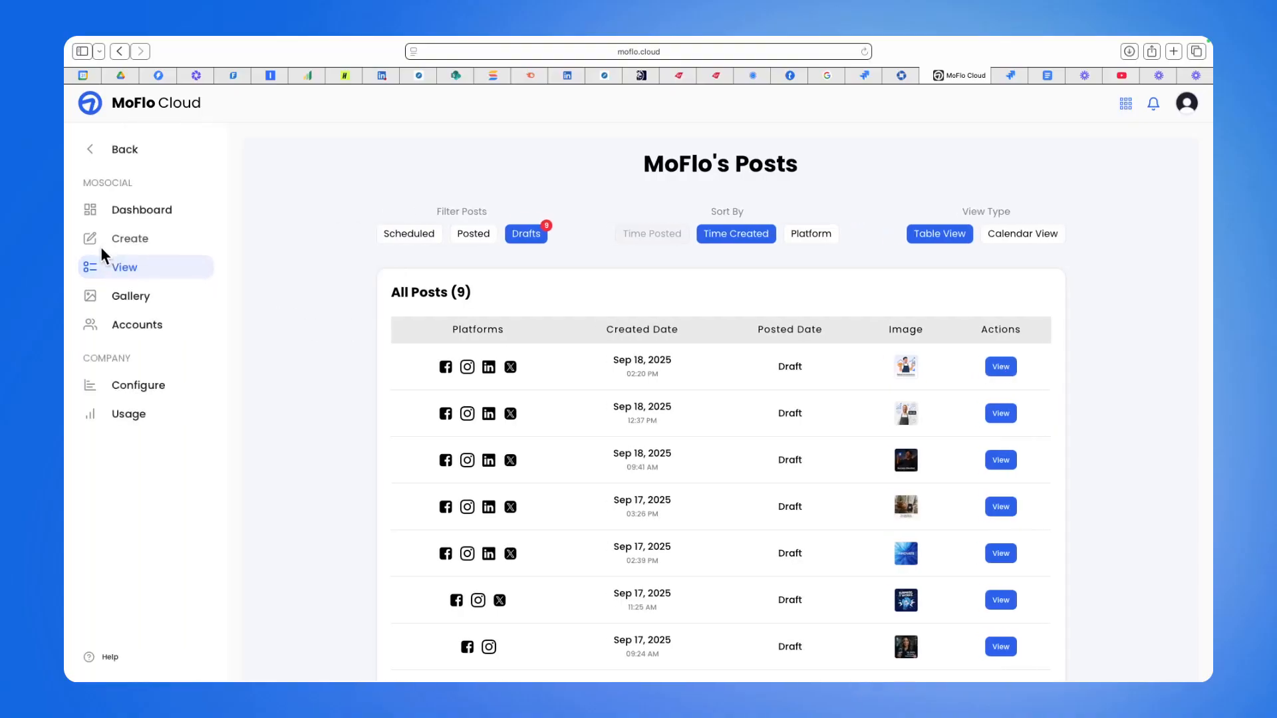
click(133, 295)
scroll(645, 389, down, 5)
scroll(645, 388, down, 10)
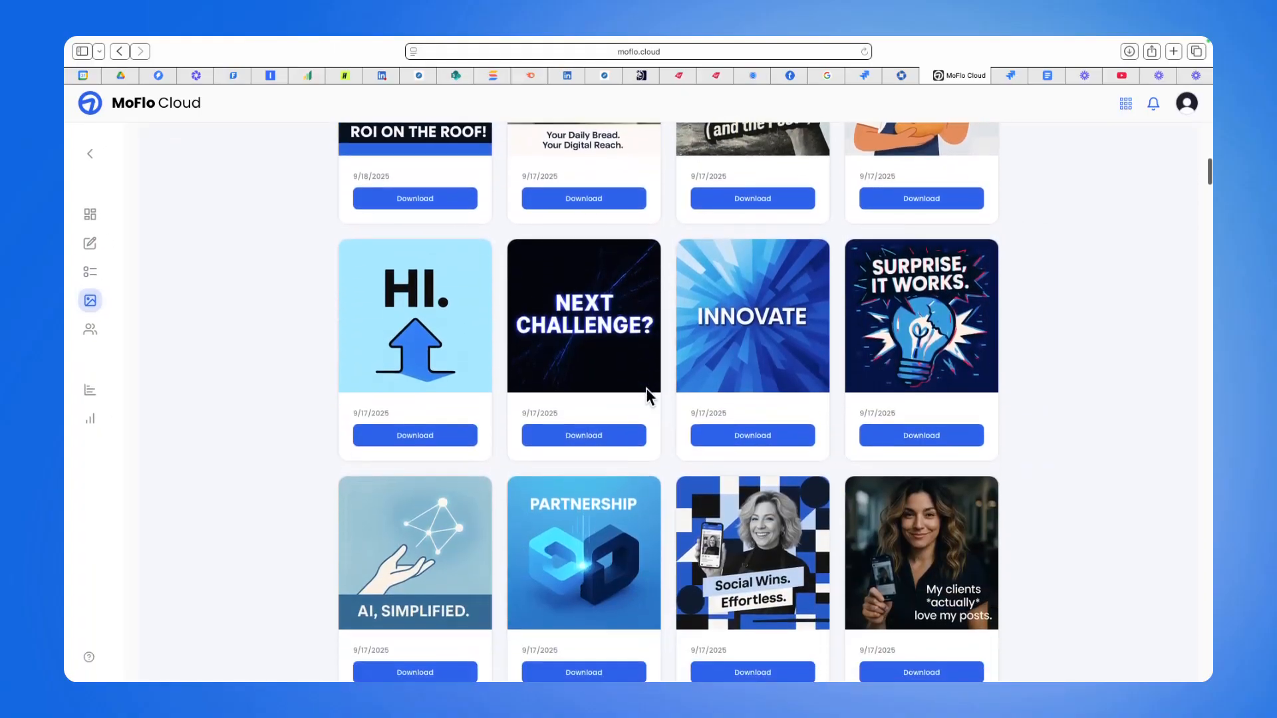
scroll(645, 389, down, 13)
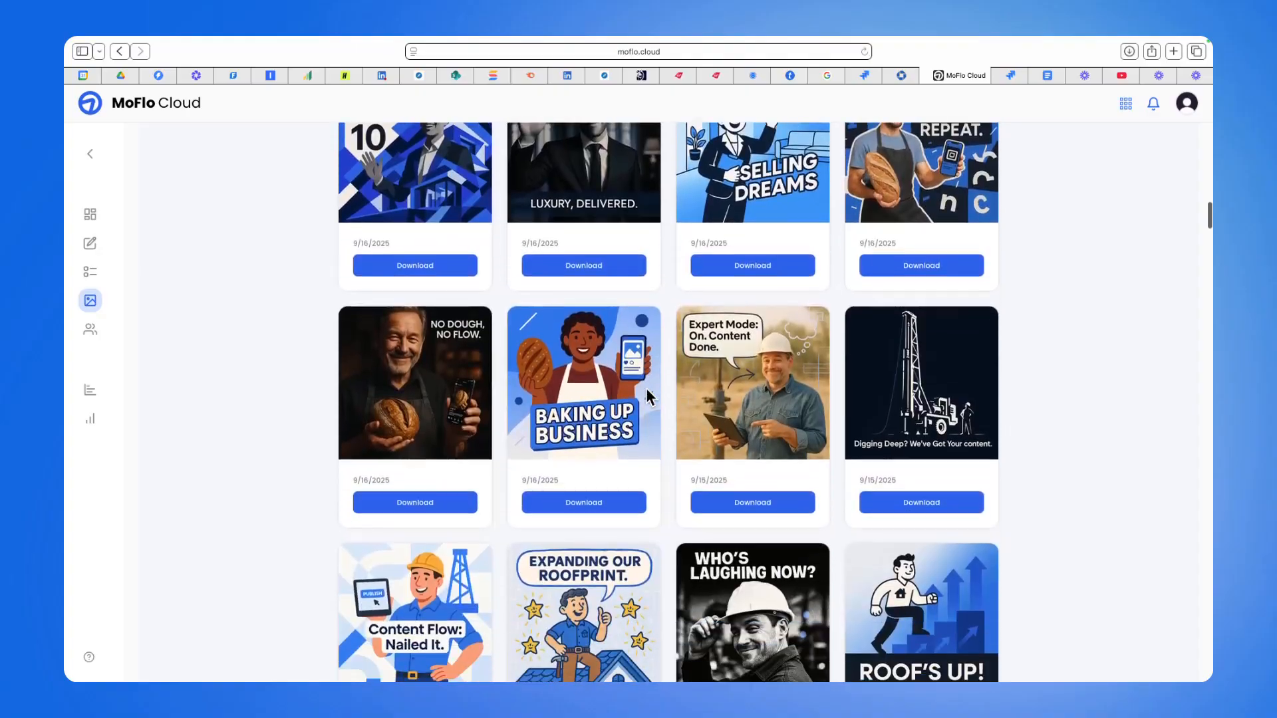
Open the MoSocial configuration settings and review the industry, location, tone, font, color palette, customer groups and timezone fields.
scroll(645, 388, down, 4)
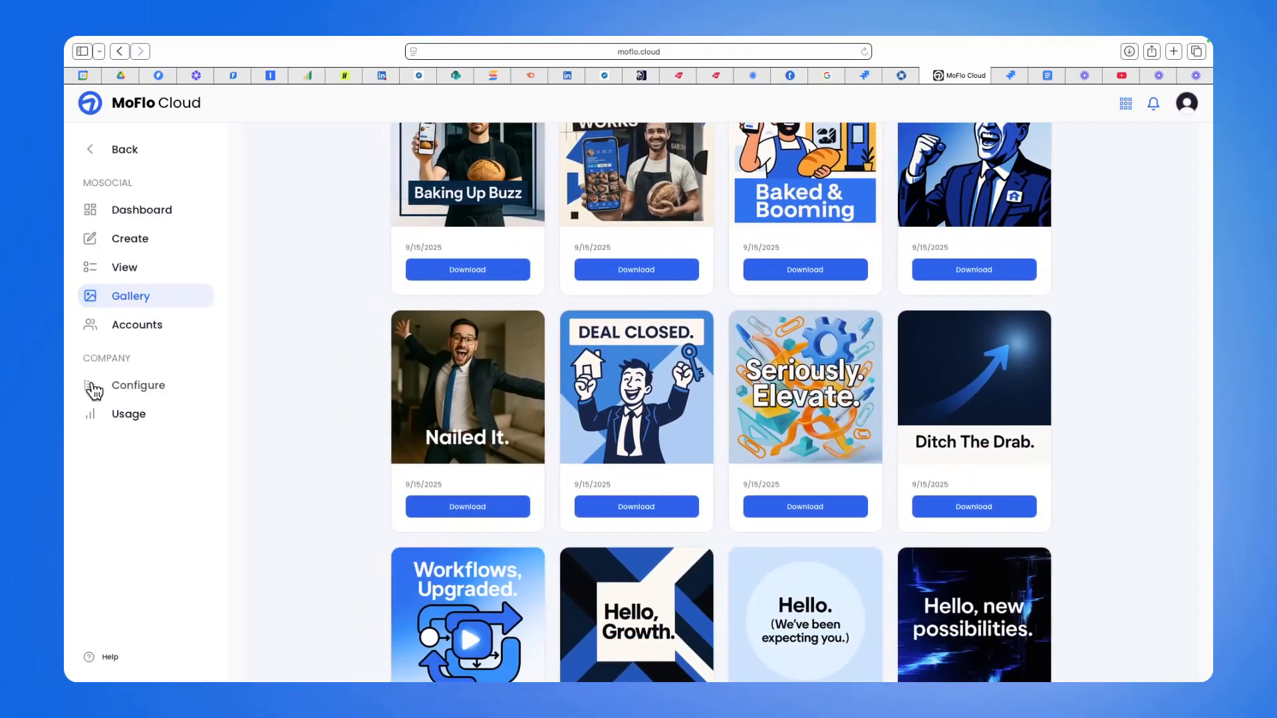
click(94, 391)
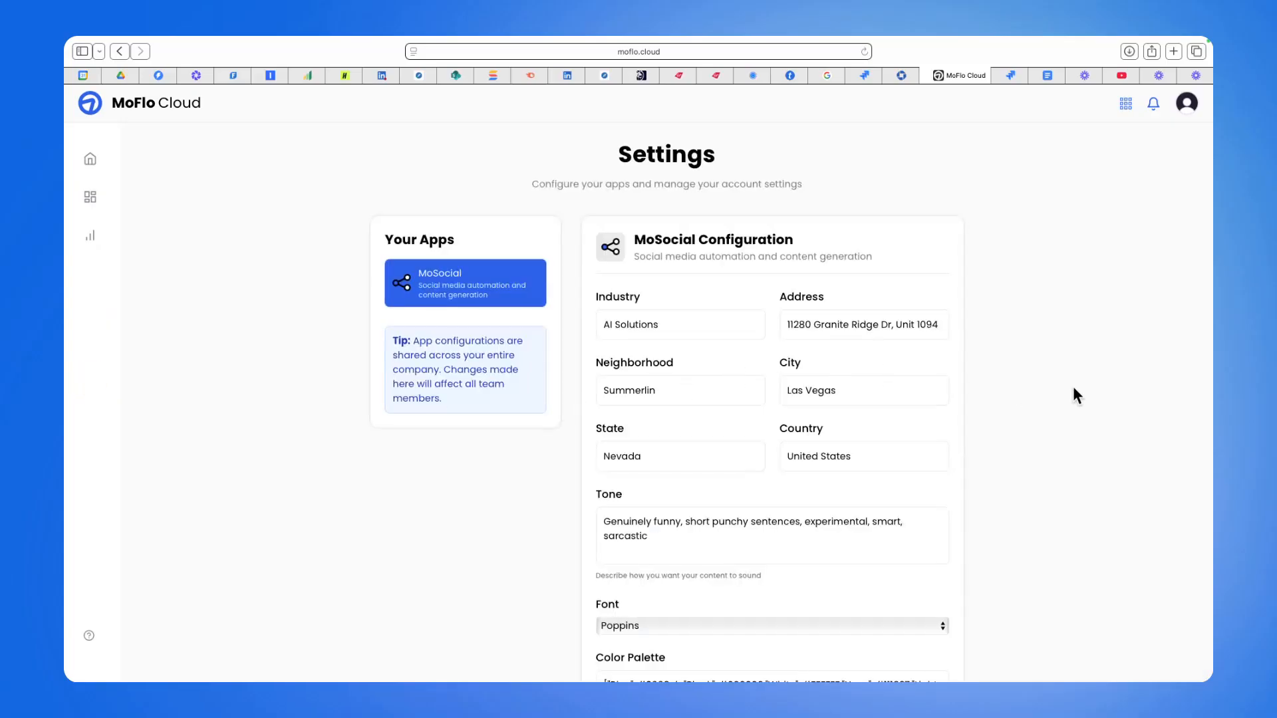
scroll(1073, 387, down, 3)
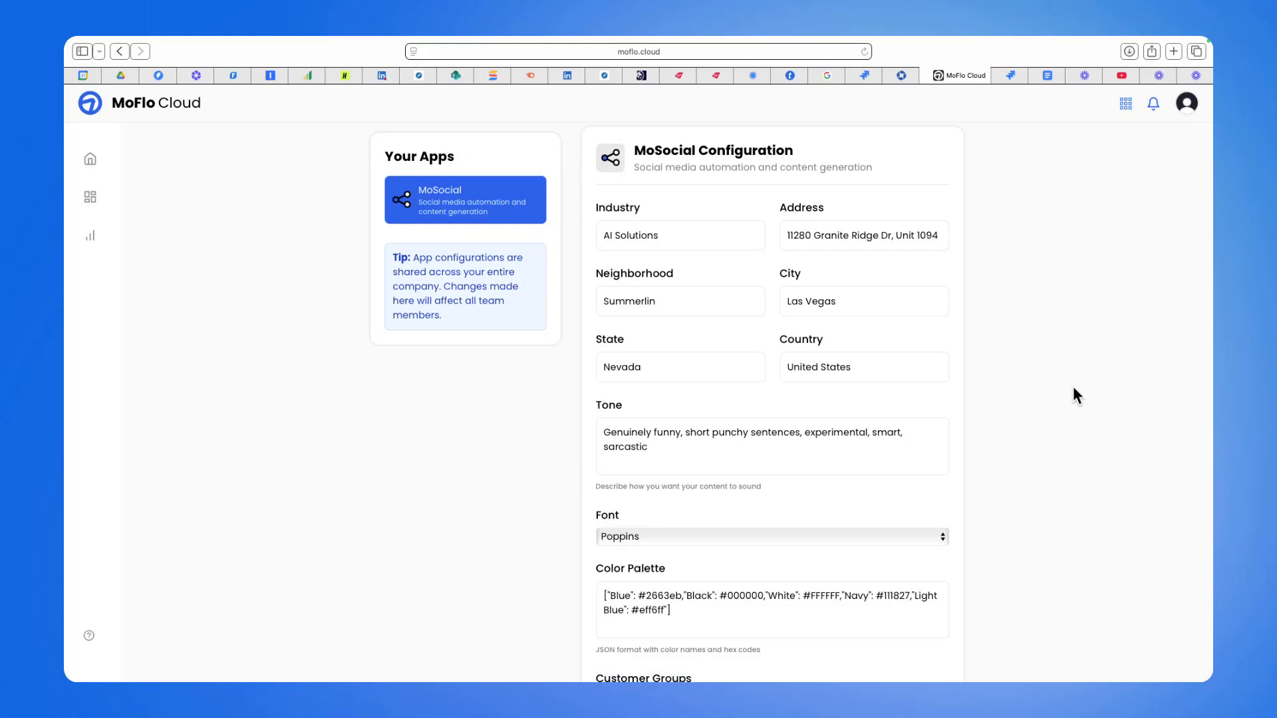
scroll(1072, 386, down, 4)
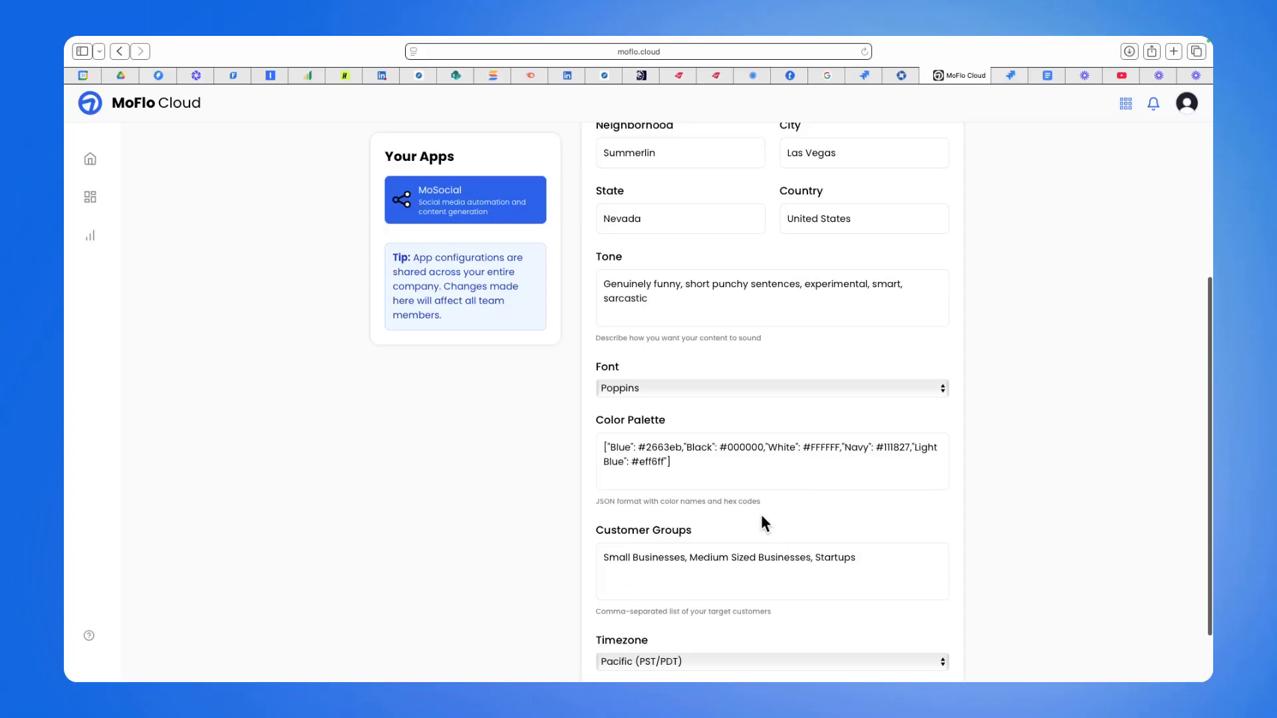
scroll(972, 342, up, 3)
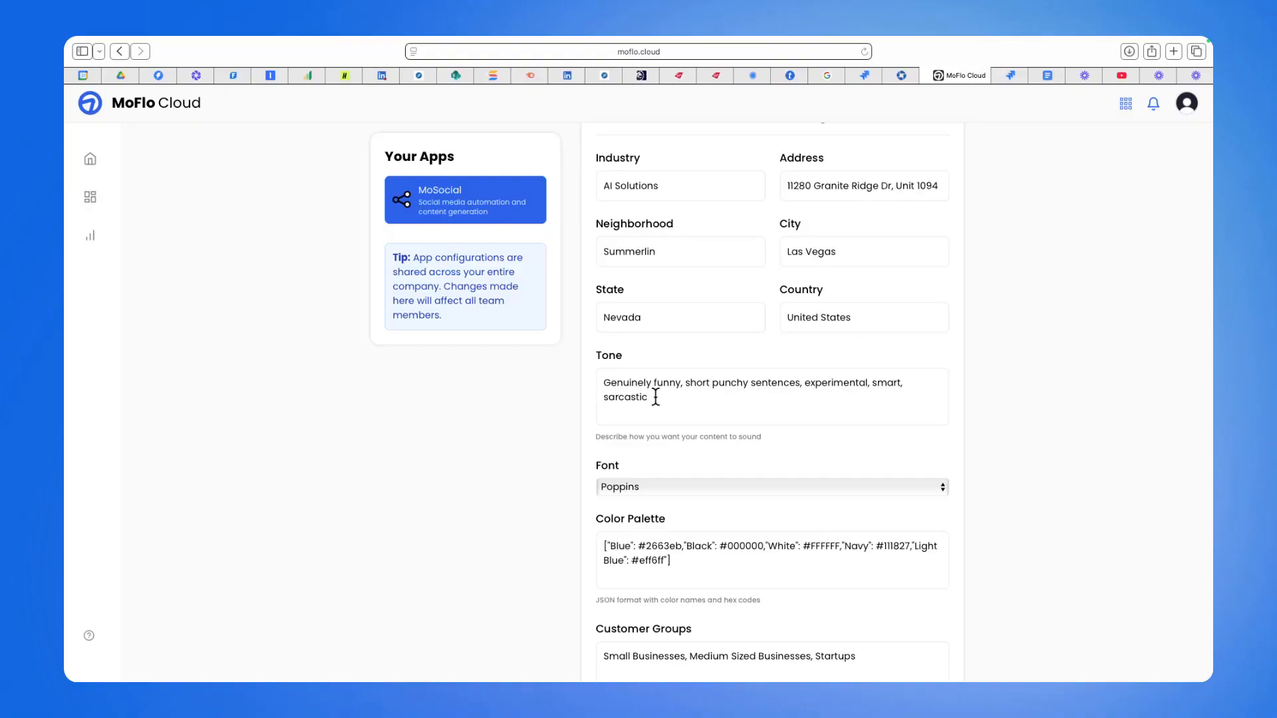
mouse_move(101, 251)
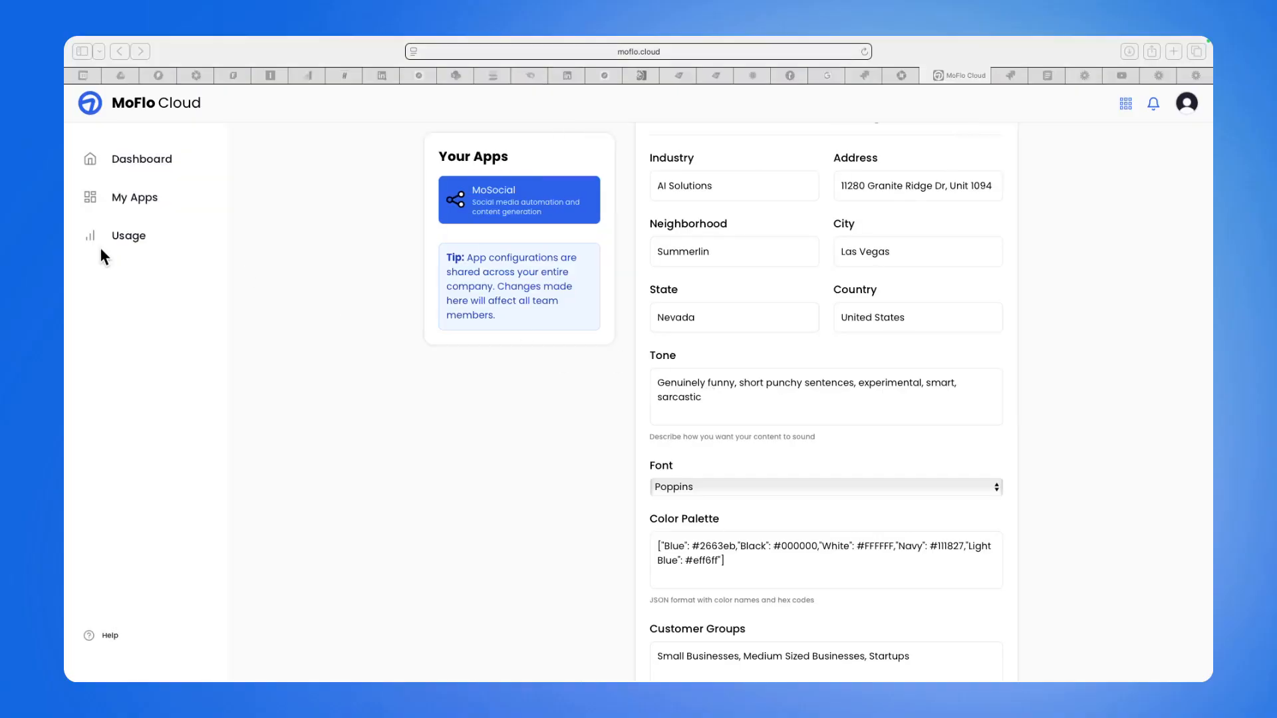
scroll(924, 315, up, 3)
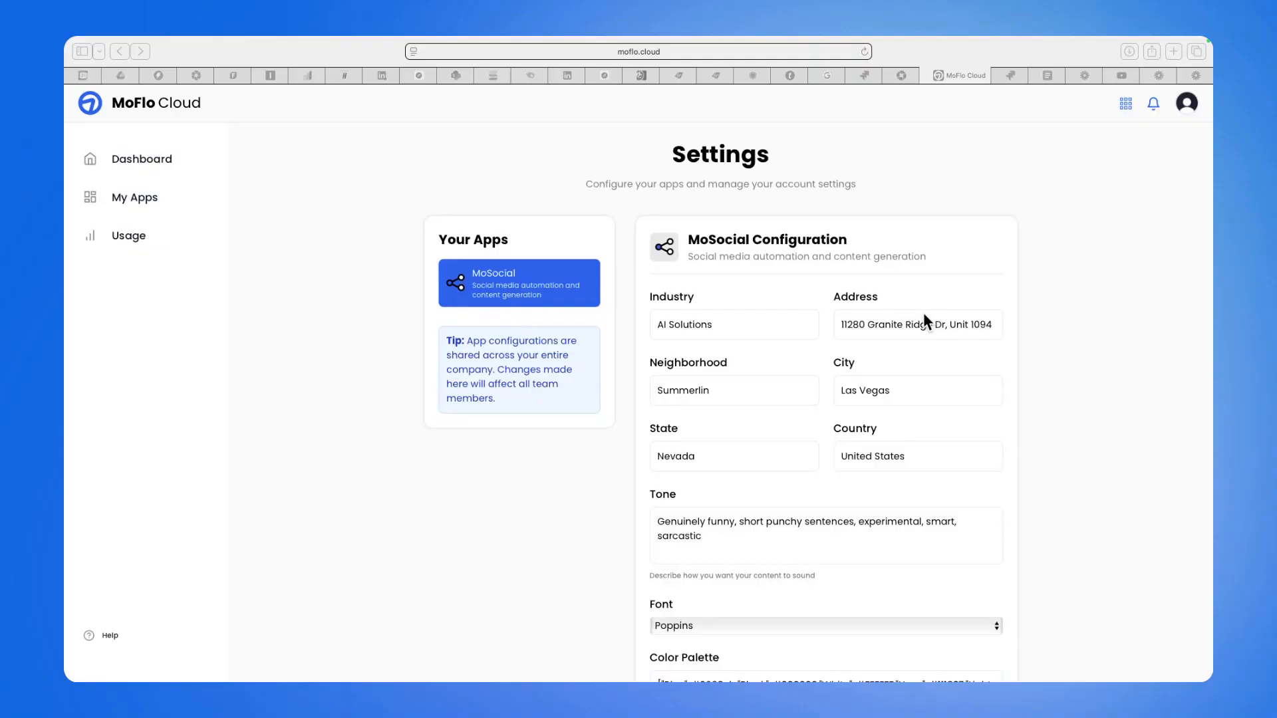
scroll(924, 315, down, 3)
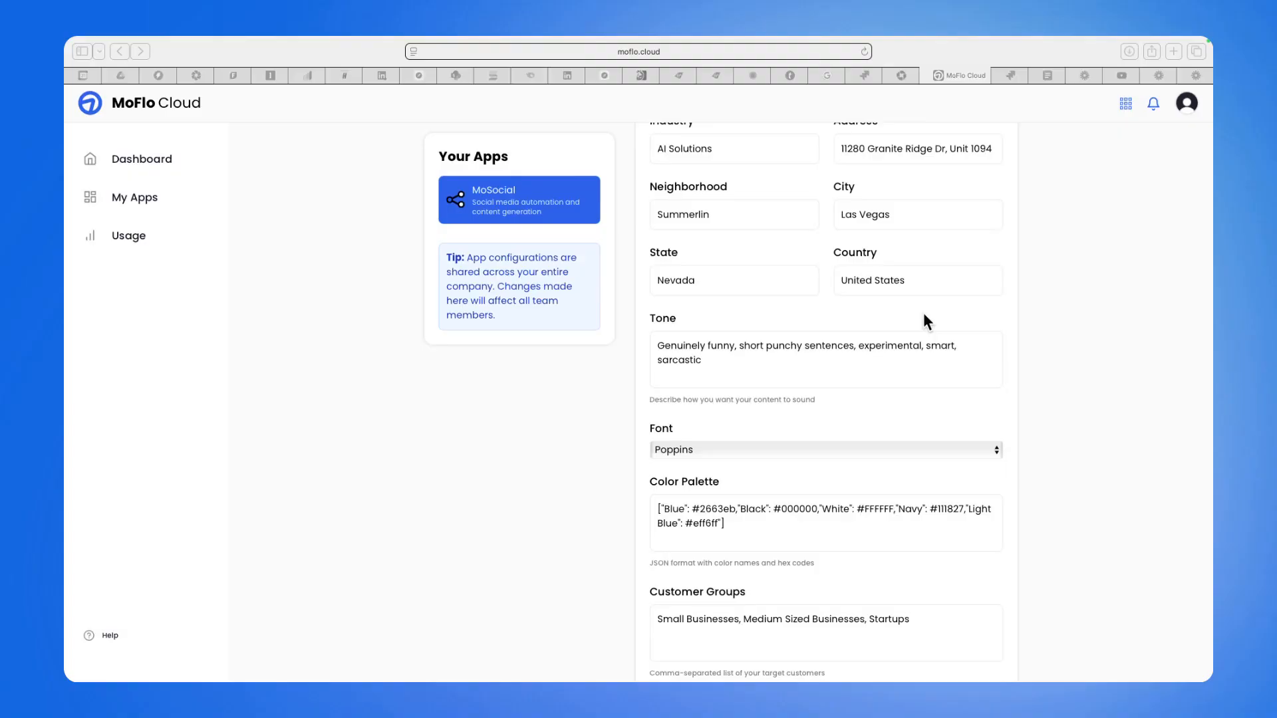
scroll(883, 383, down, 1)
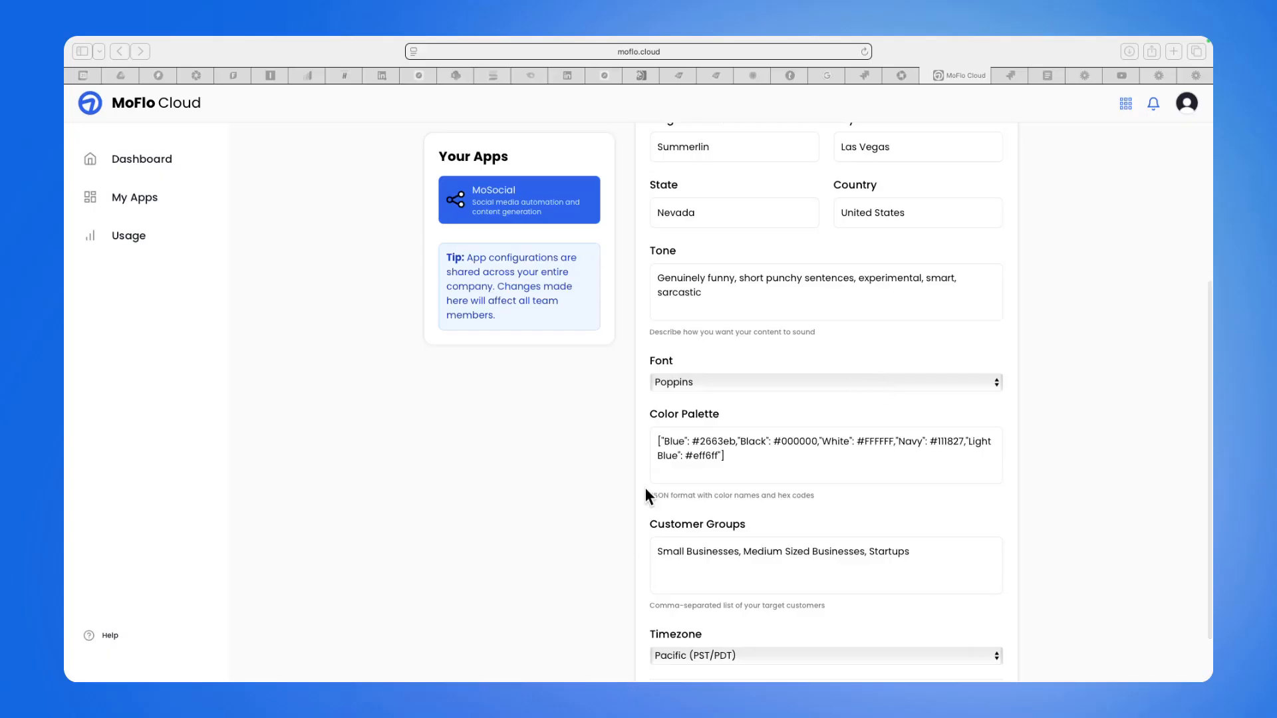
scroll(774, 466, down, 1)
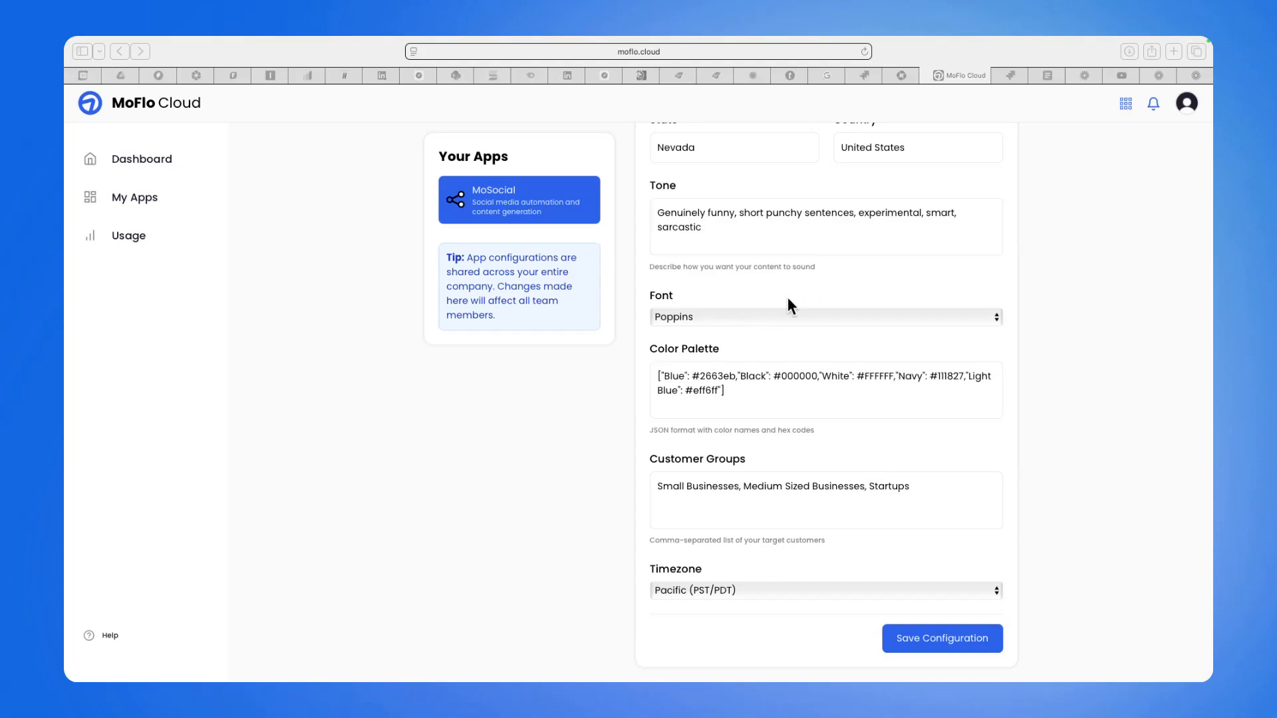
scroll(787, 306, up, 3)
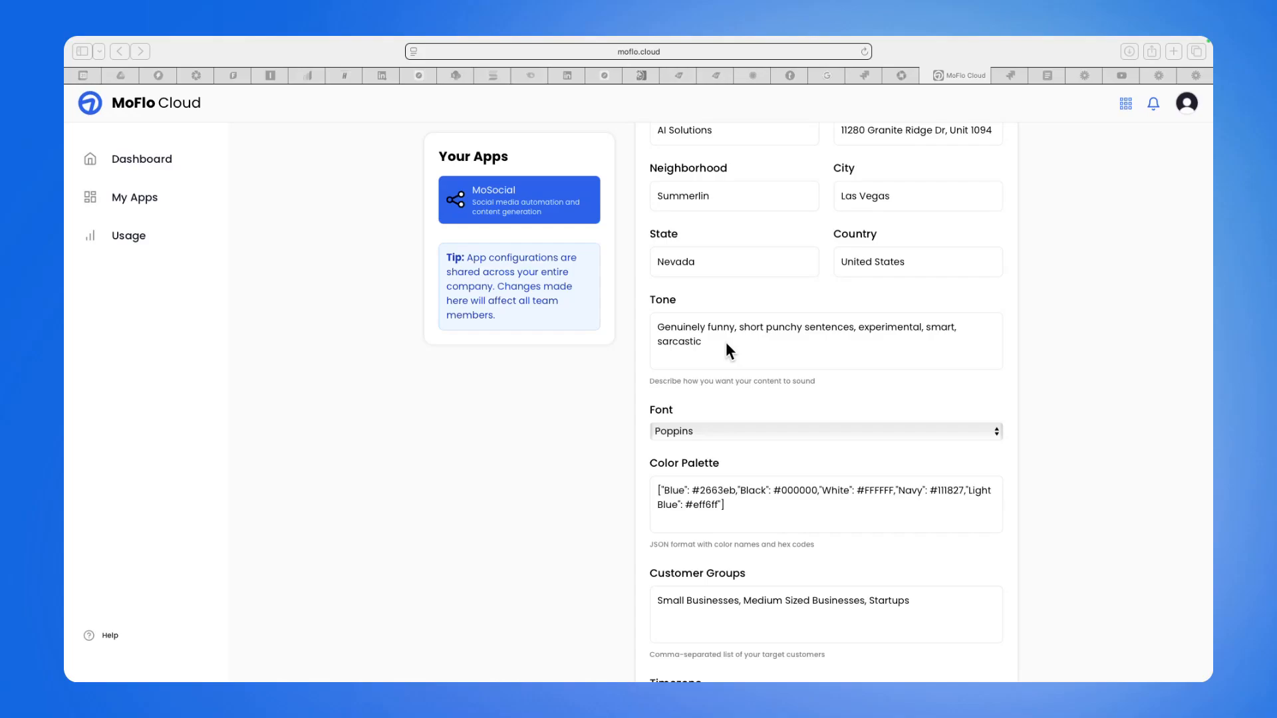
scroll(603, 486, down, 3)
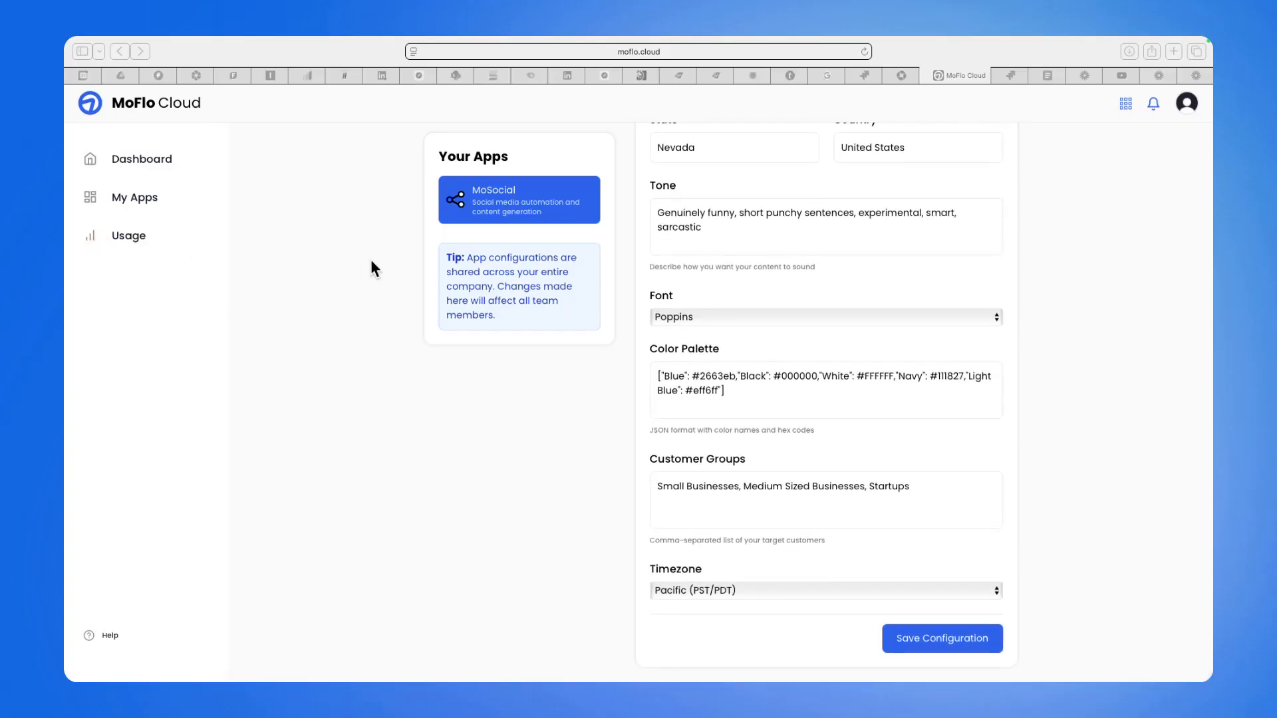
Open the Usage Dashboard, show only MoSocial usage and switch the period to the last 30 days.
click(139, 235)
click(140, 236)
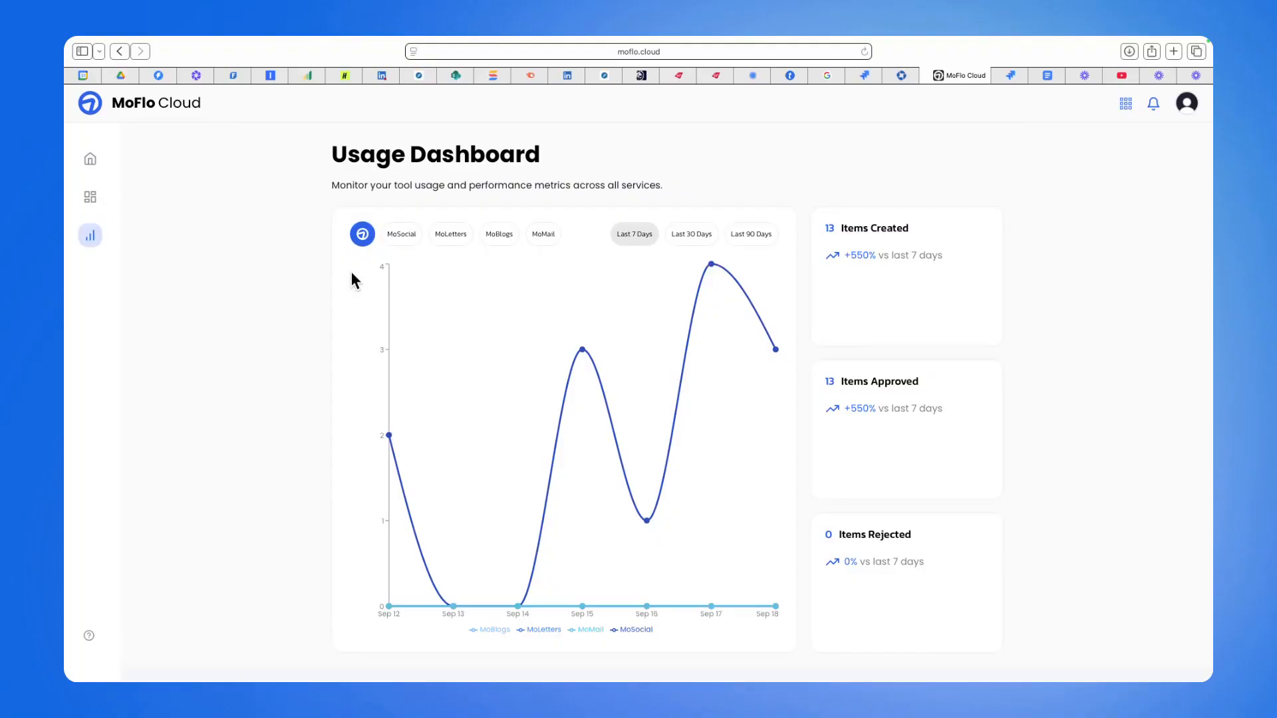
click(408, 232)
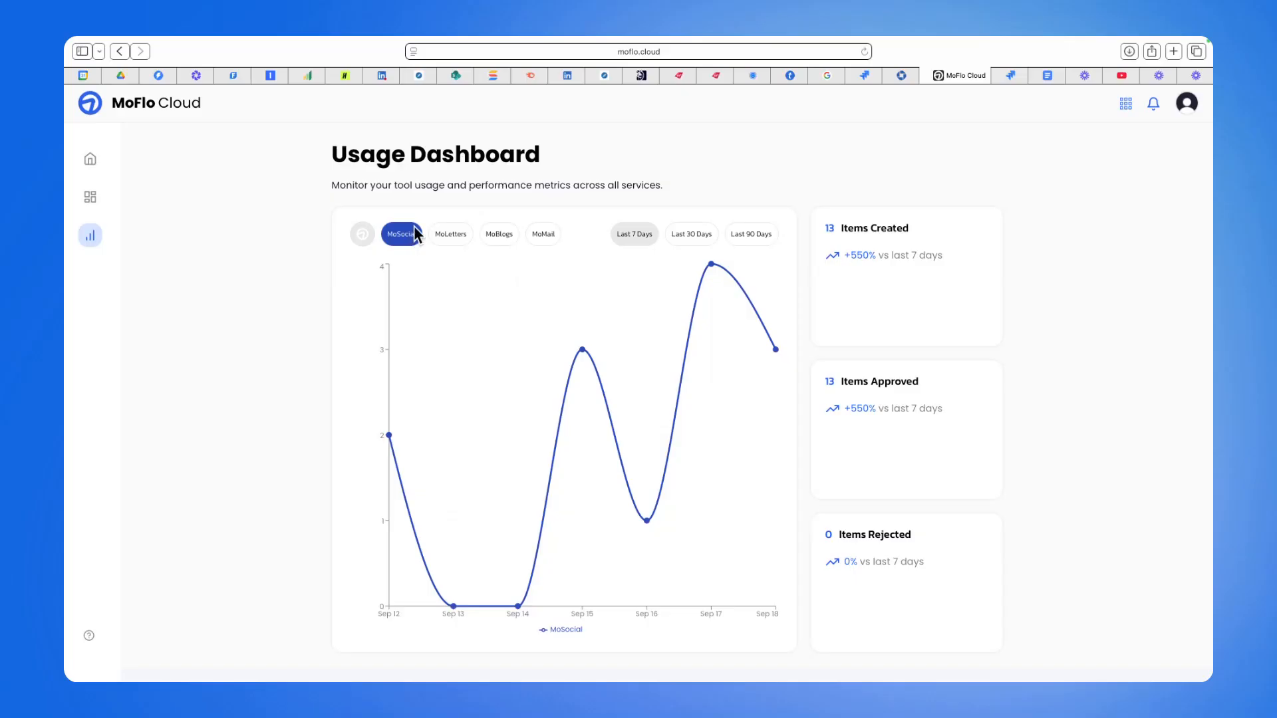
click(690, 238)
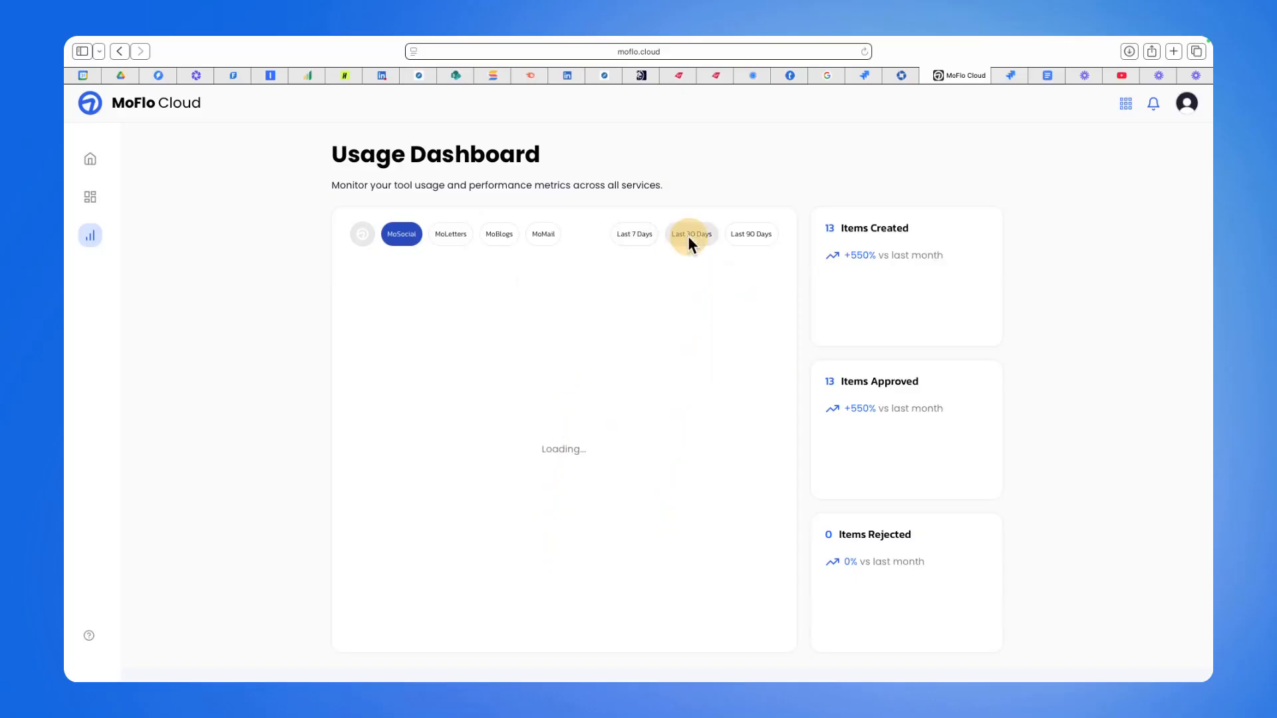